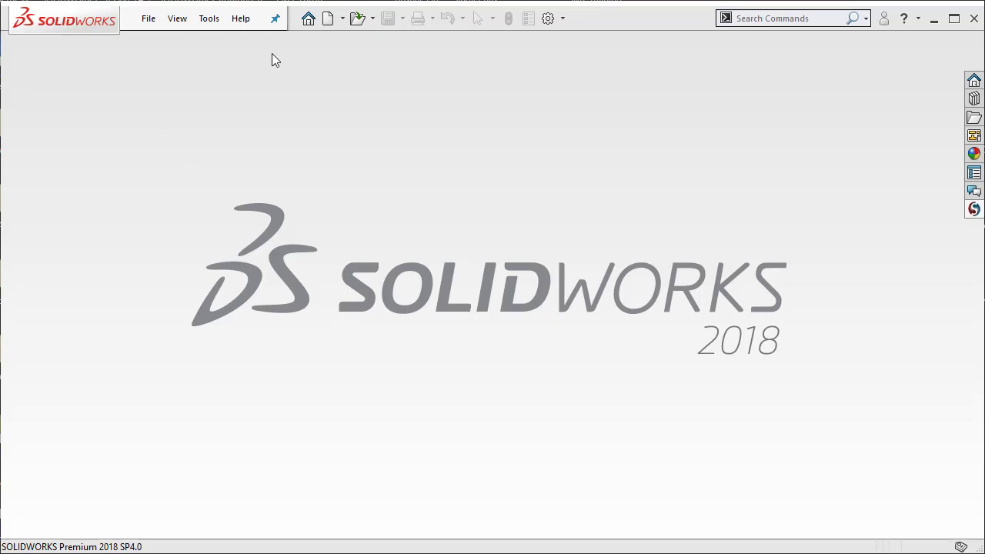
# - Create a new part document and start a sketch on the Front Plane
pyautogui.click(326, 18)
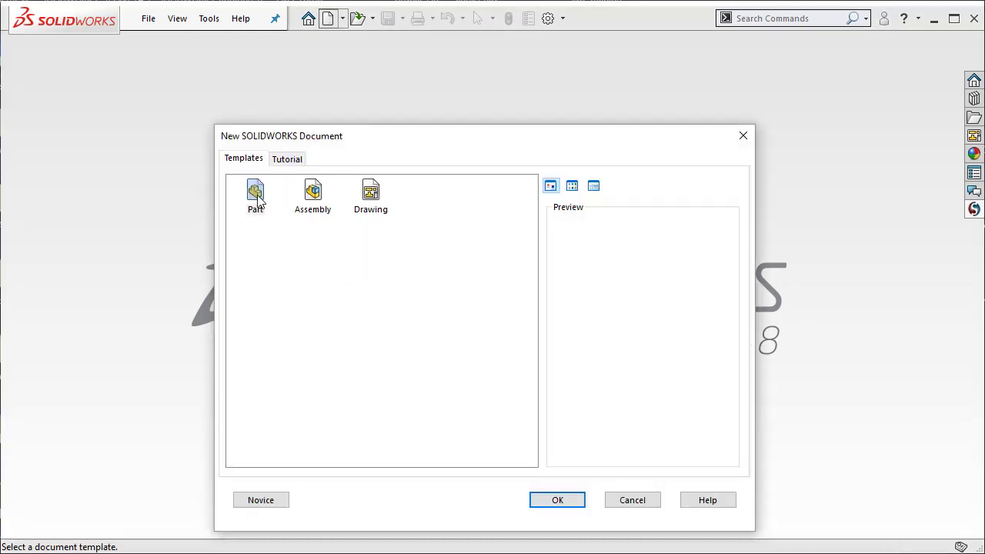
pyautogui.doubleClick(256, 196)
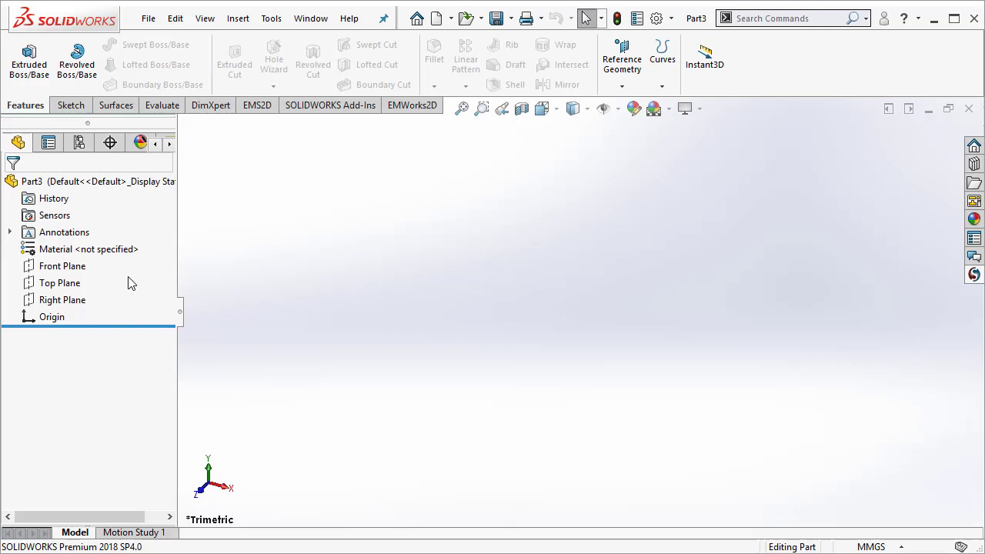
pyautogui.rightClick(73, 266)
pyautogui.click(91, 249)
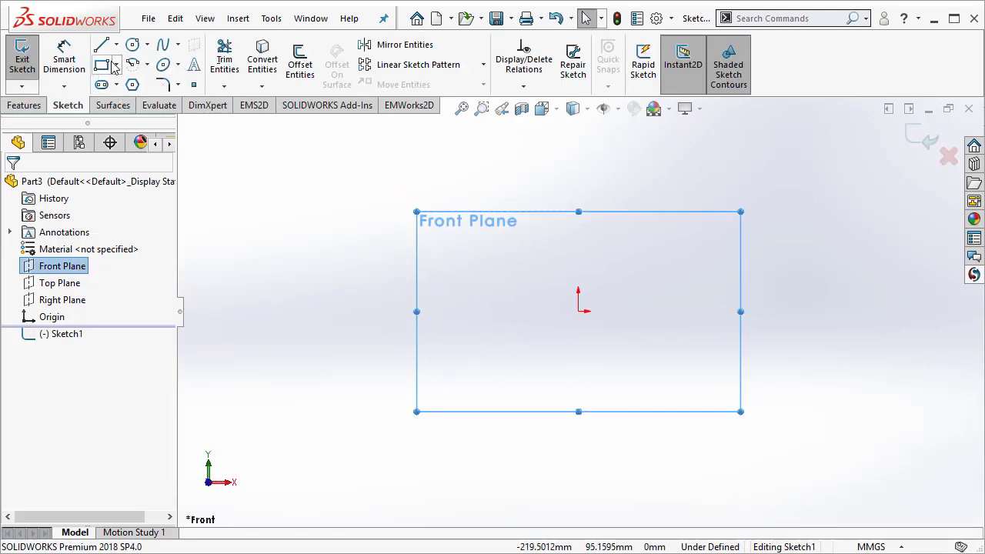
# - Sketch a corner rectangle about 72 mm wide, extending up and to the left from the origin
pyautogui.click(101, 65)
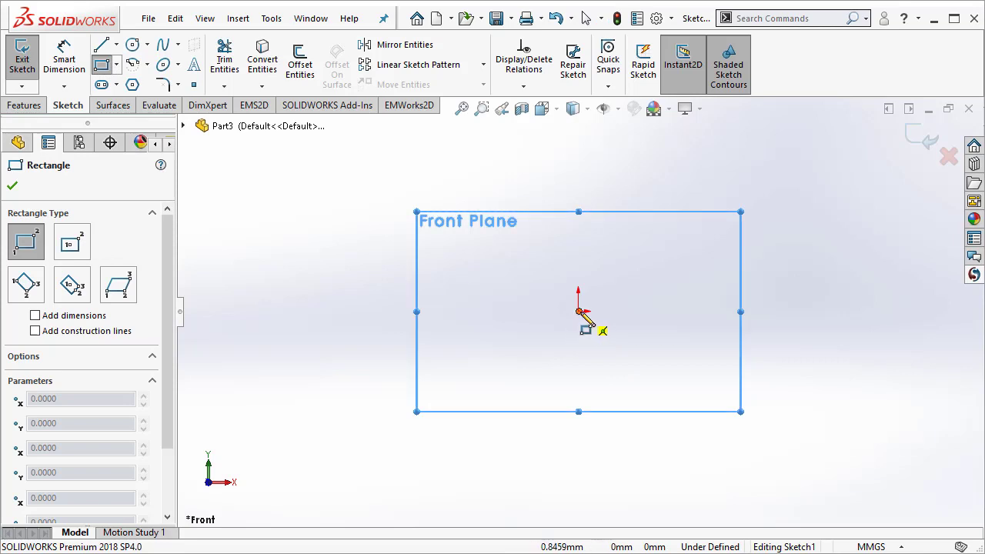
pyautogui.click(578, 311)
pyautogui.click(447, 262)
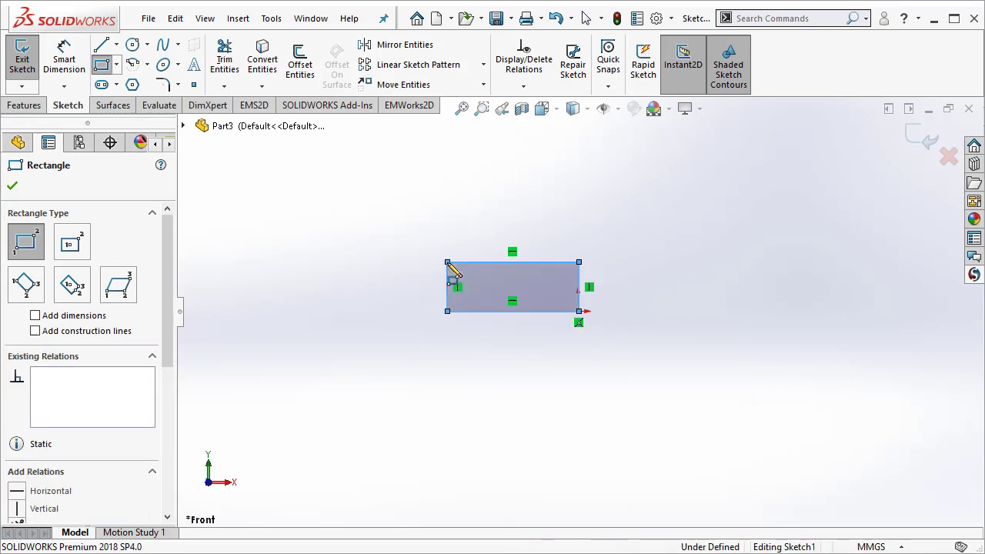
pyautogui.press('Escape')
# - Dimension the rectangle with a width of 3 cm and a height of 1 cm
pyautogui.click(64, 60)
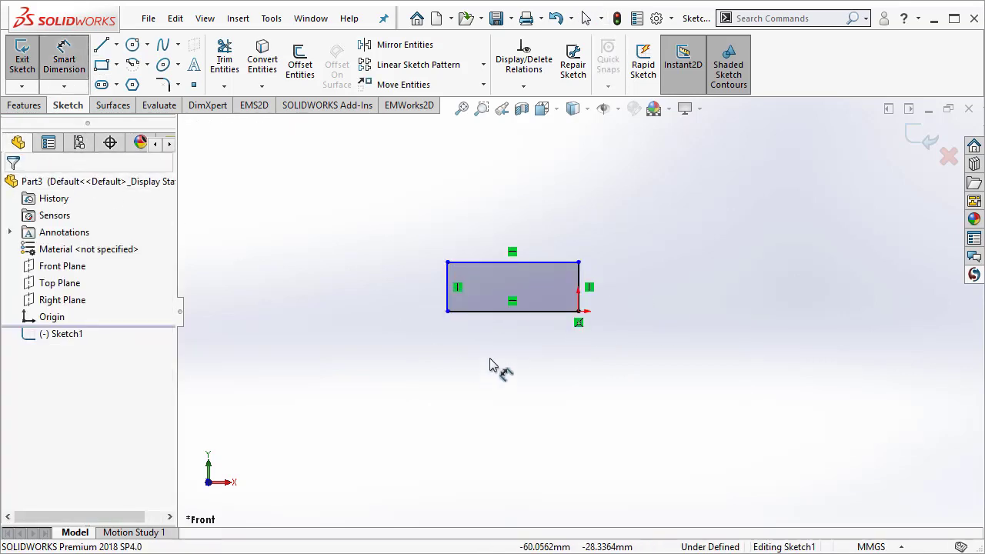
pyautogui.click(499, 312)
pyautogui.click(541, 365)
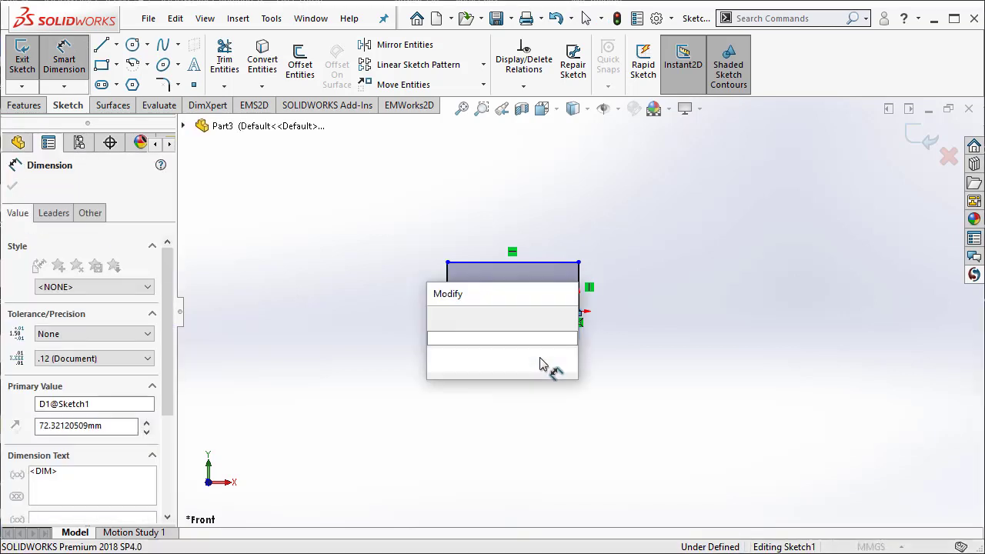
pyautogui.write('3 c')
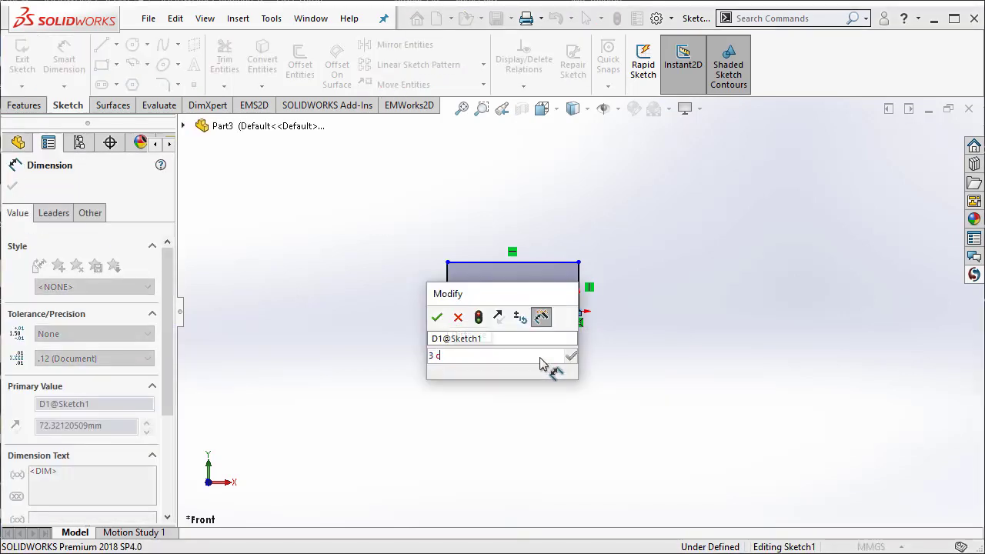
pyautogui.write('m')
pyautogui.press('Return')
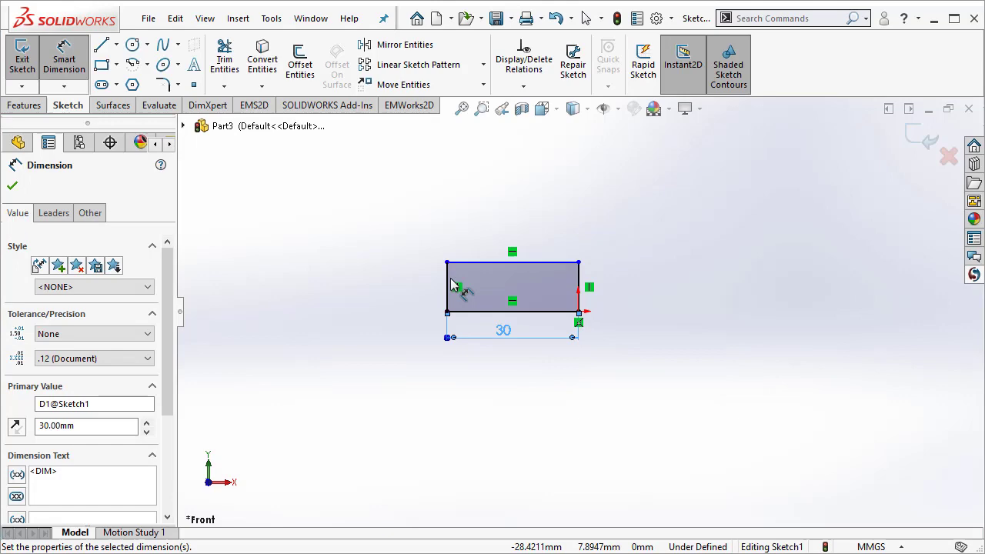
pyautogui.click(450, 286)
pyautogui.click(423, 291)
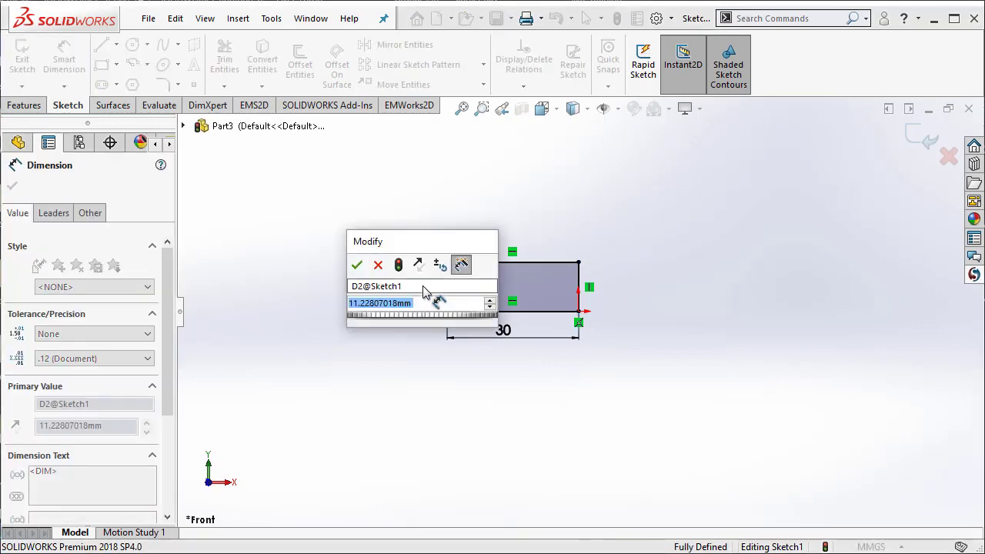
pyautogui.write('1 cm')
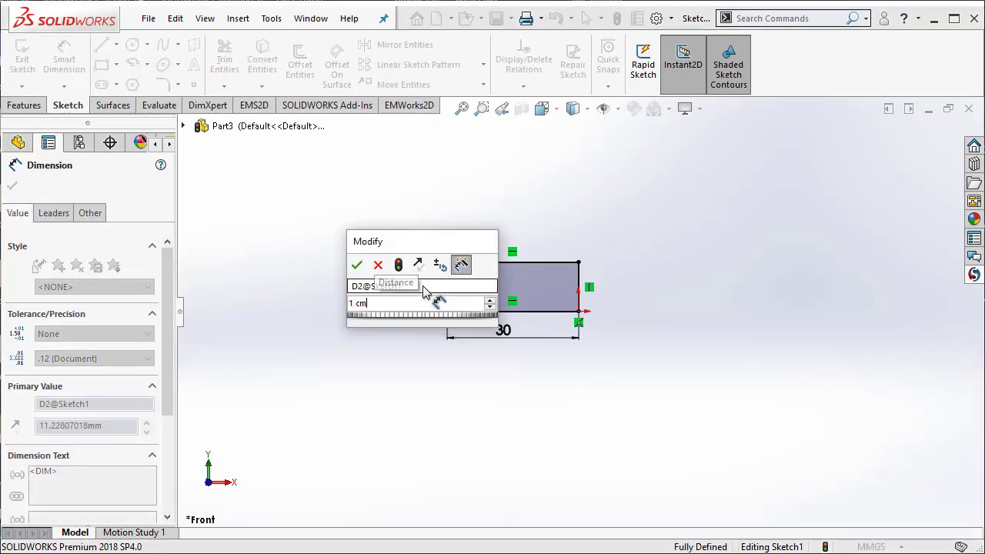
pyautogui.press('Return')
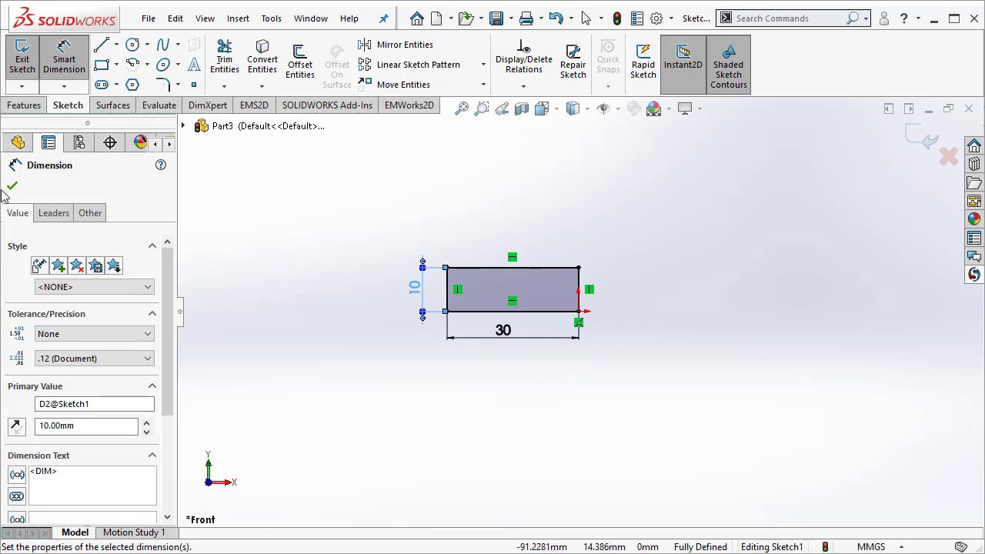
pyautogui.click(11, 186)
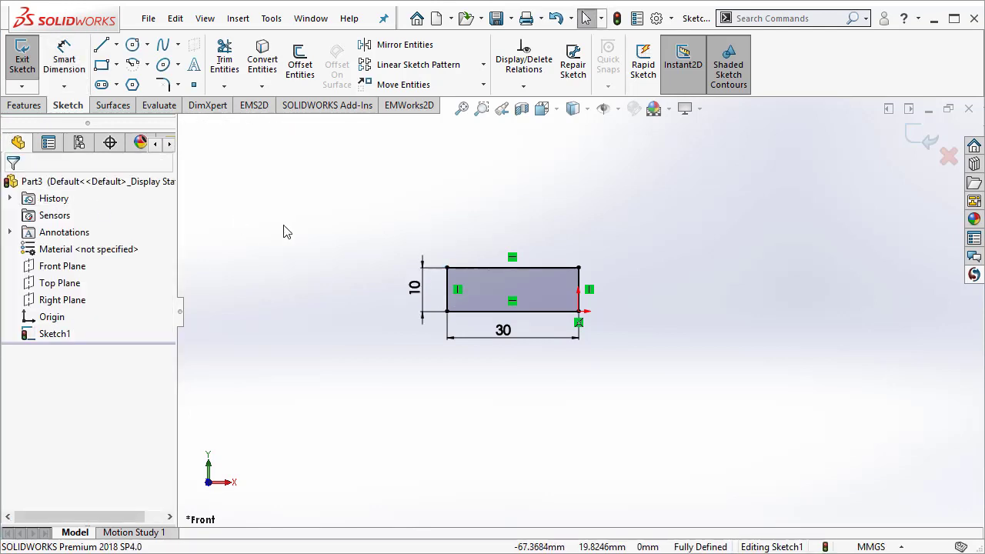
# - Create a planar surface bounded by the current rectangle sketch
pyautogui.click(120, 107)
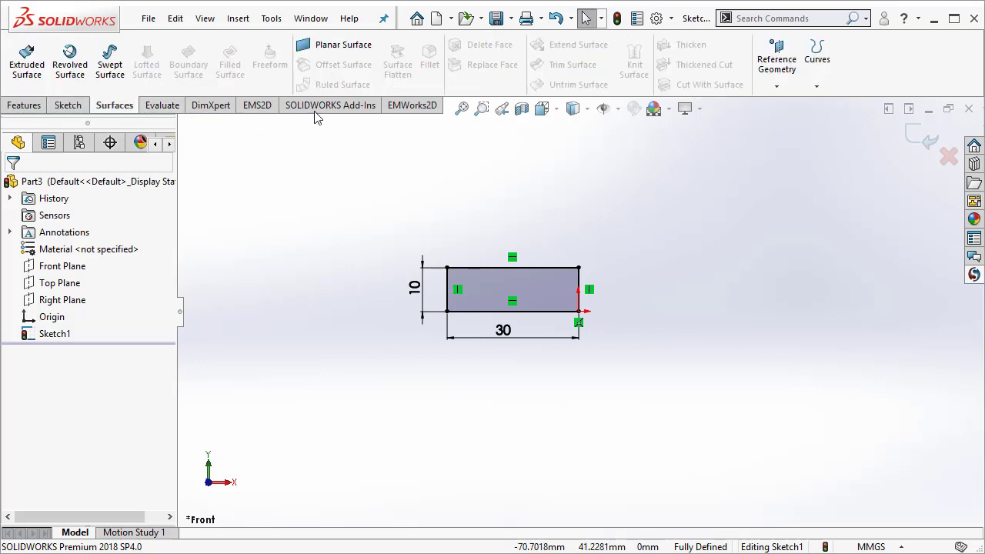
pyautogui.click(339, 43)
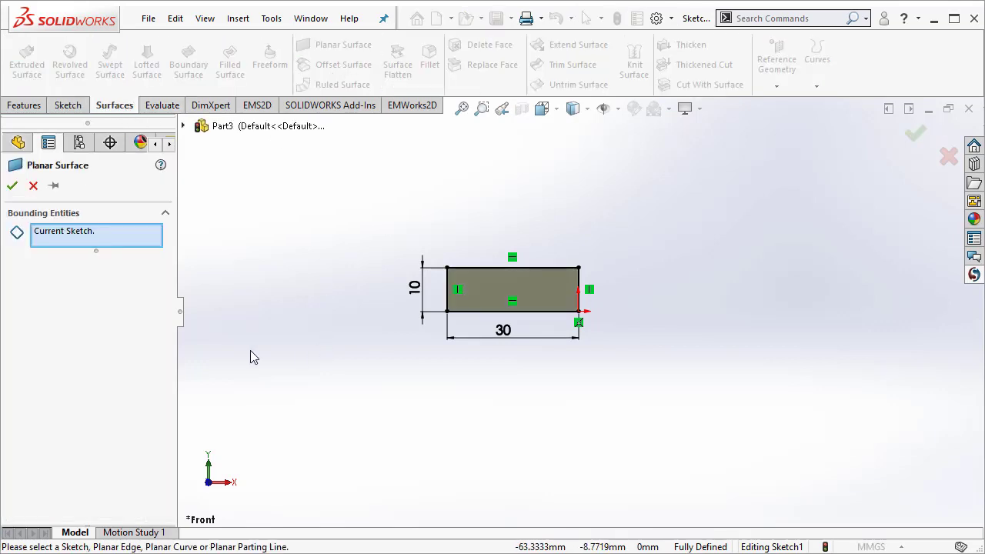
pyautogui.click(12, 186)
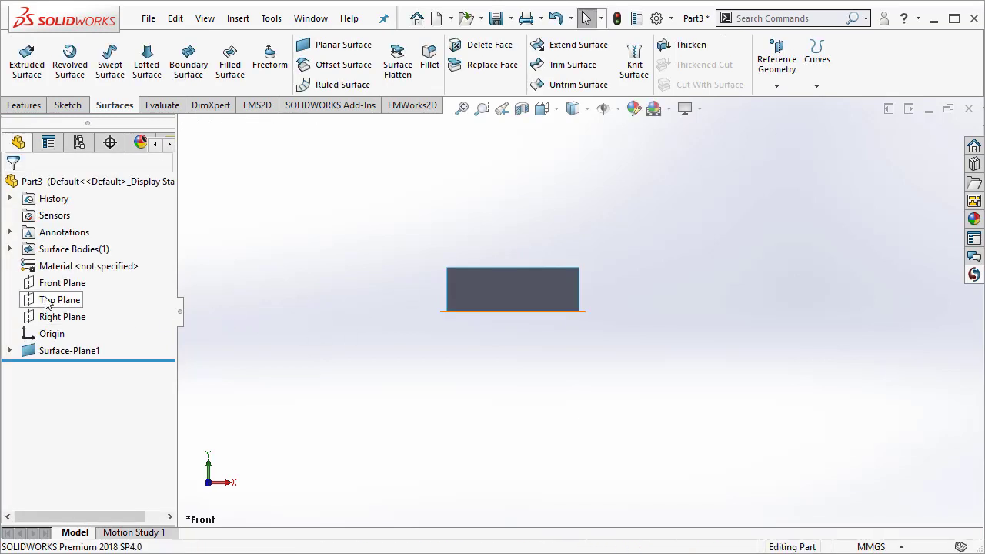
# - On a new Front Plane sketch, draw a corner rectangle about 32 mm wide, starting about 8 mm right of the origin and level with it
pyautogui.rightClick(65, 285)
pyautogui.click(78, 264)
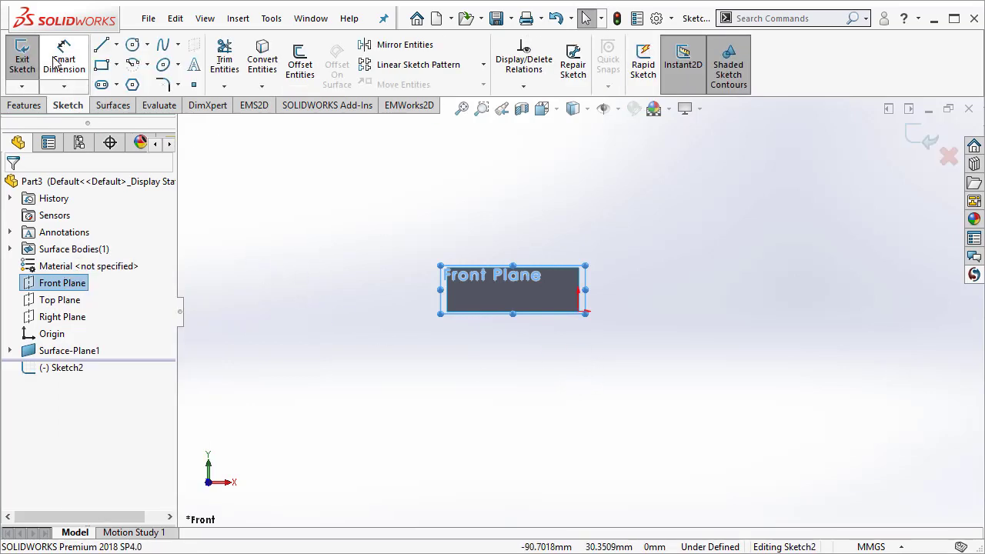
pyautogui.click(101, 68)
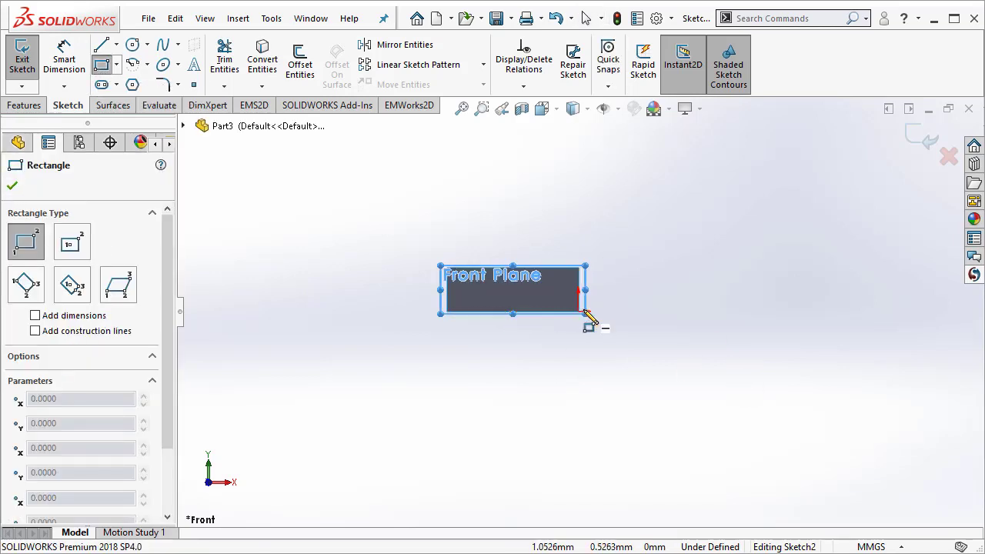
pyautogui.click(613, 312)
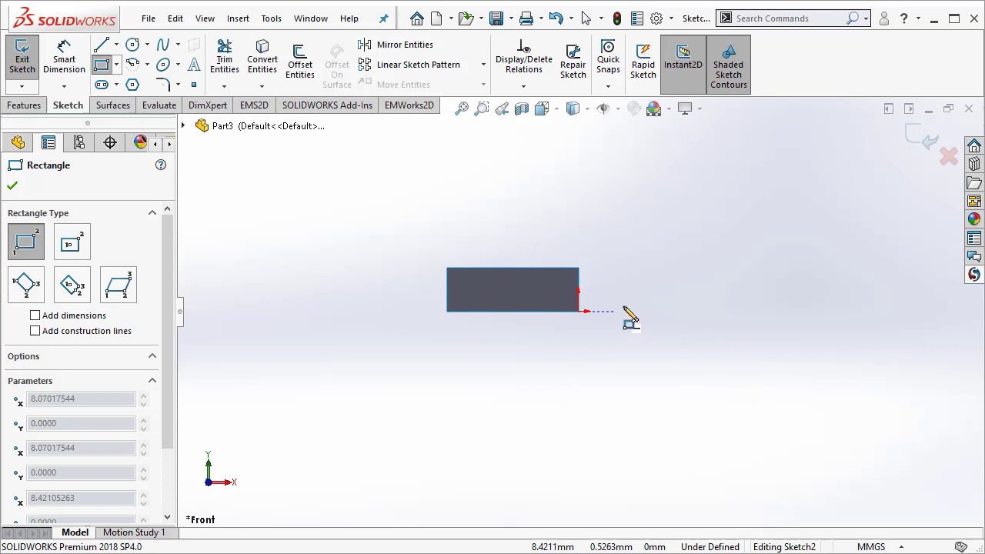
pyautogui.click(755, 264)
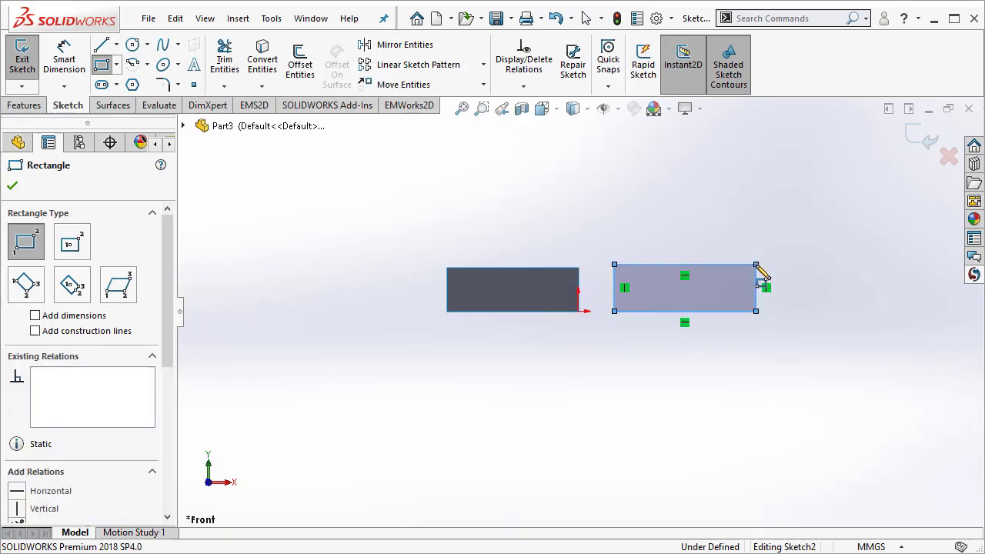
# - Dimension the second rectangle with a width of 3 cm and a height of 10 mm
pyautogui.press('d')
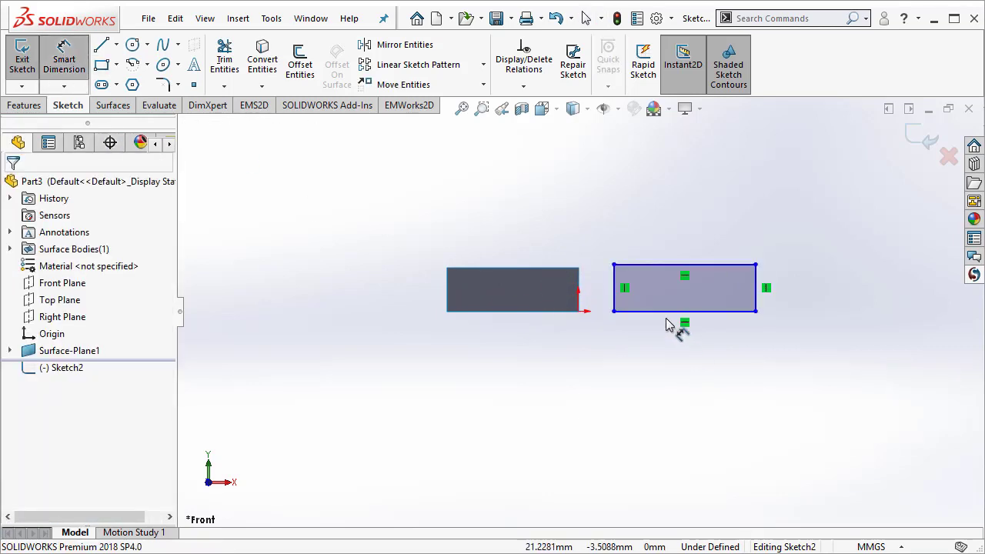
pyautogui.click(663, 322)
pyautogui.click(675, 360)
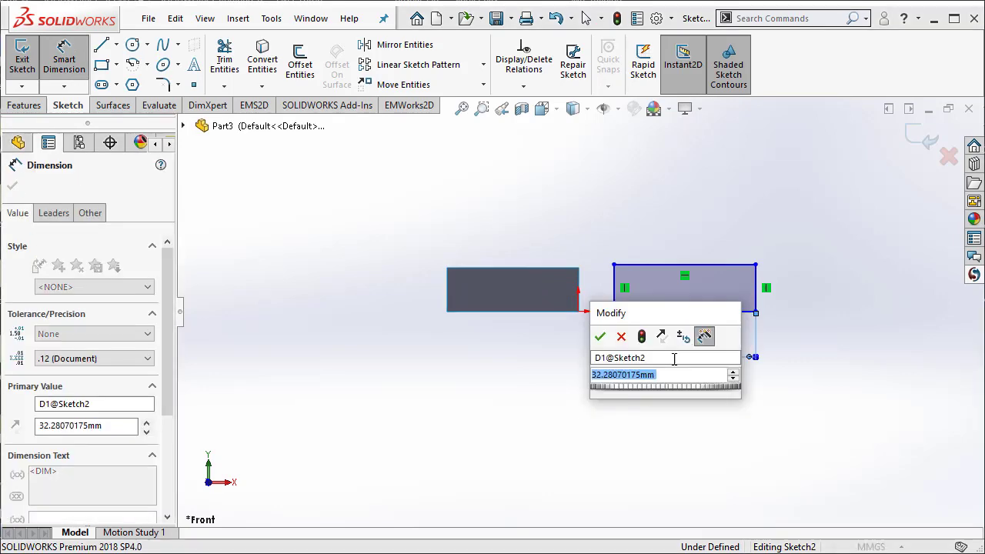
pyautogui.write('30')
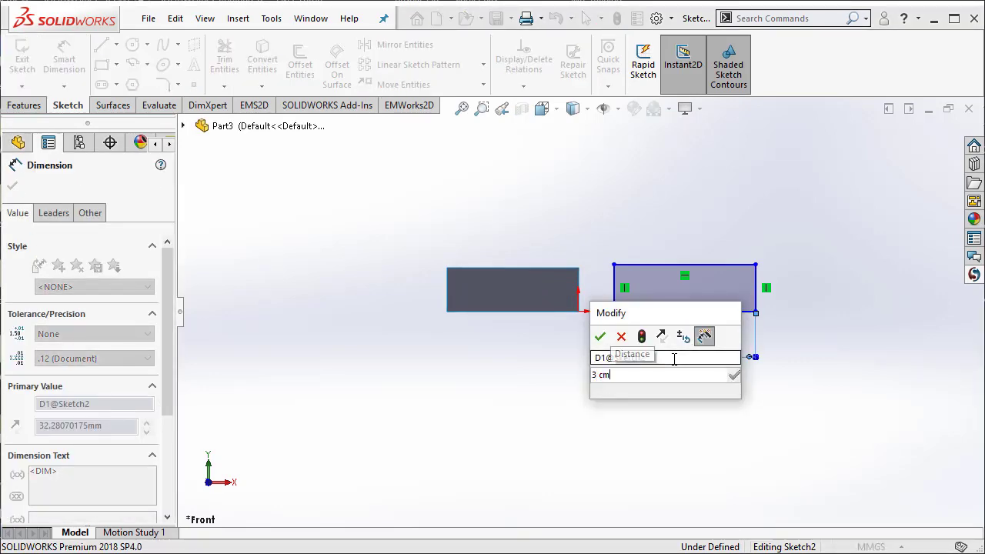
pyautogui.press('Return')
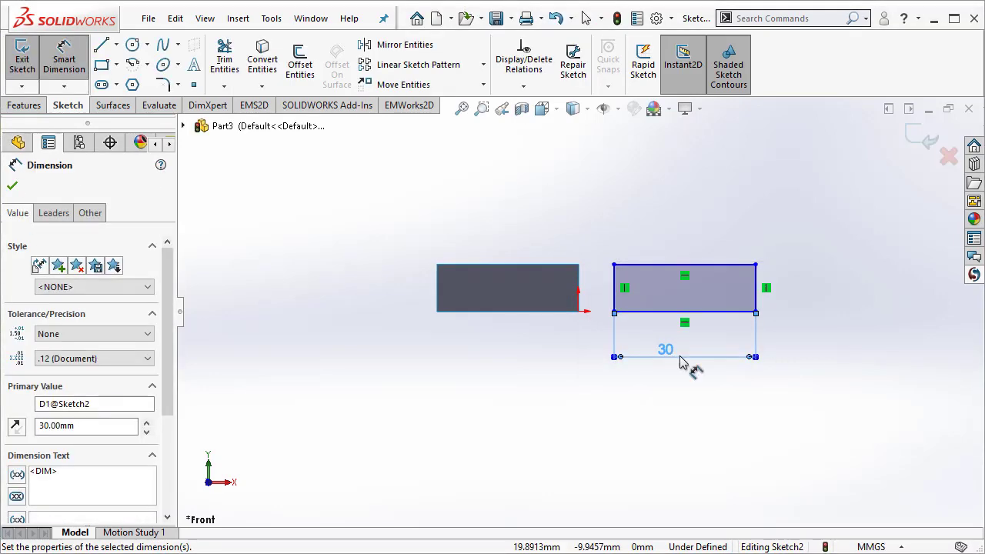
pyautogui.click(756, 287)
pyautogui.click(812, 293)
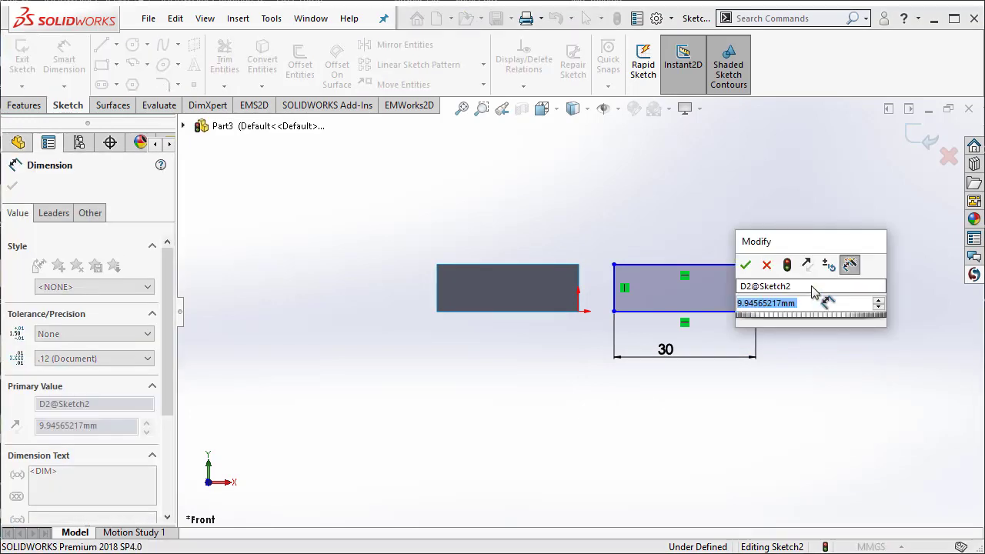
pyautogui.write('10')
pyautogui.press('Return')
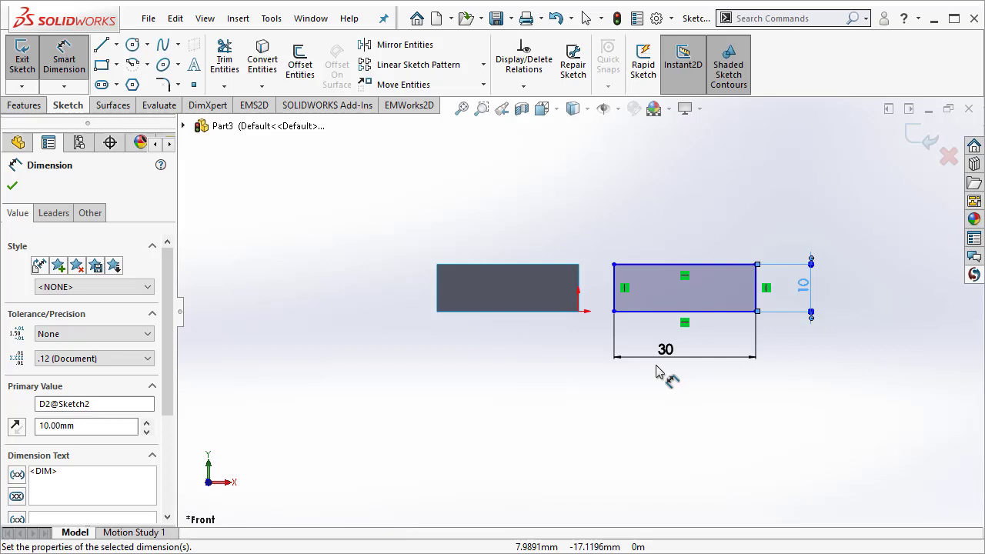
# - Set the horizontal gap between the first surface's right edge and the second rectangle's left edge to 10 mm
pyautogui.click(613, 285)
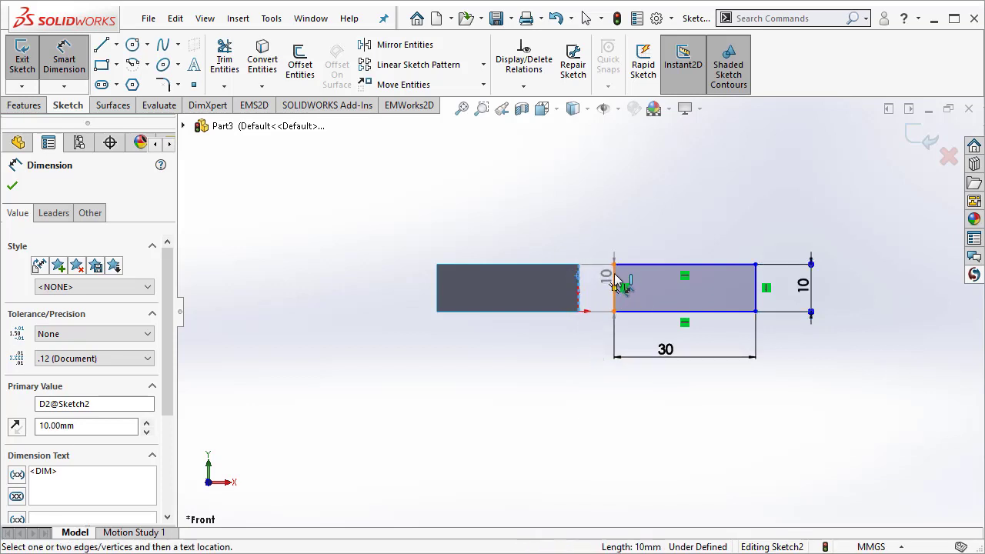
pyautogui.click(612, 275)
pyautogui.click(595, 260)
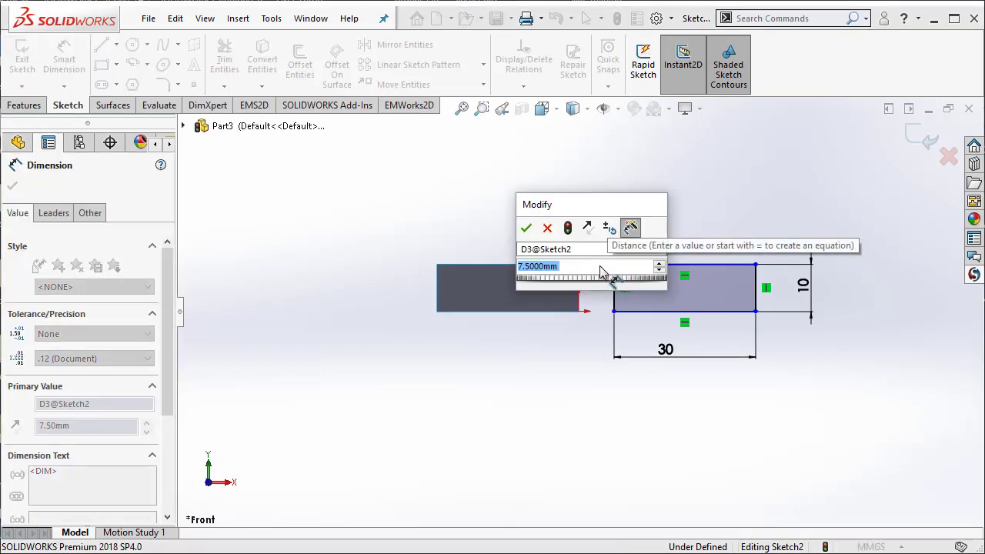
pyautogui.write('10 mm')
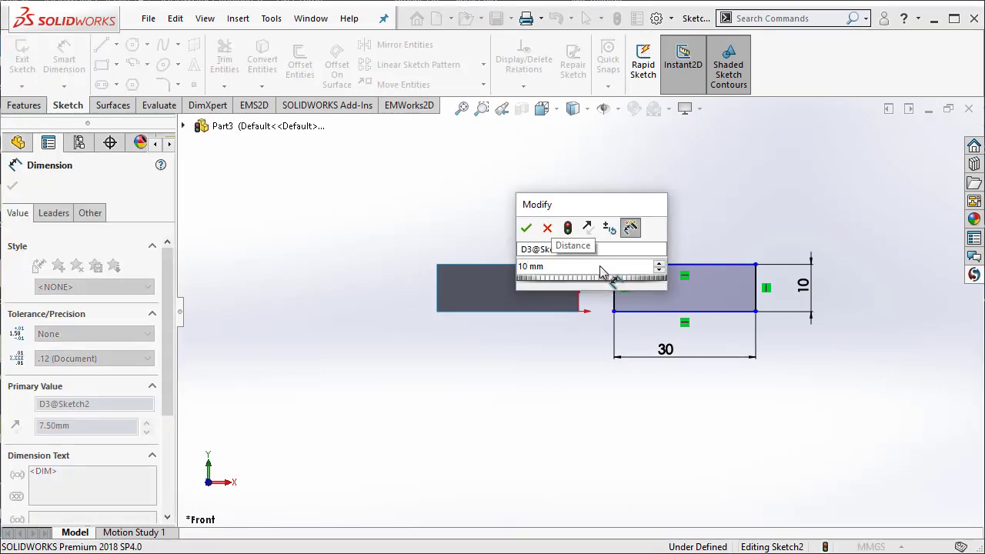
pyautogui.press('Return')
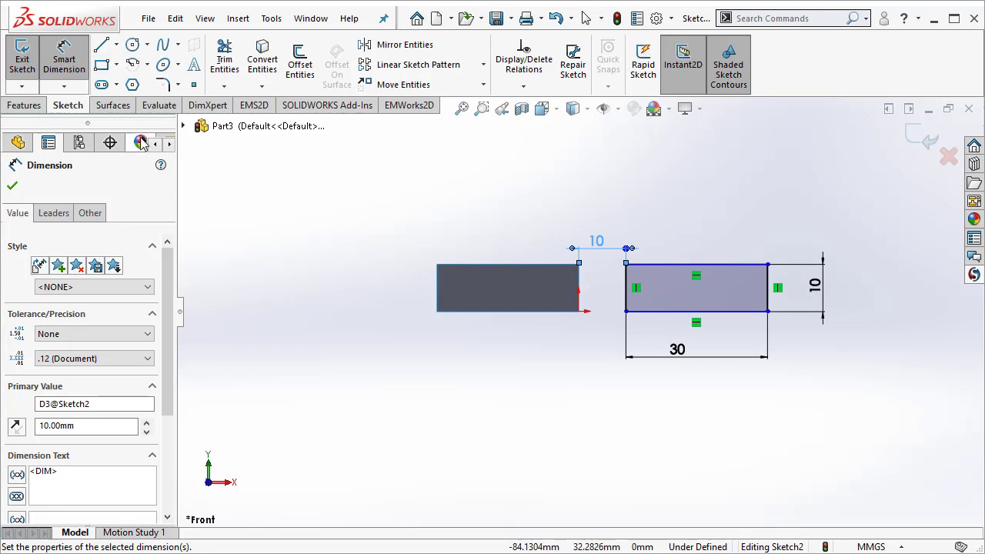
# - Create a second planar surface from the dimensioned rectangle sketch beside the first surface
pyautogui.click(116, 106)
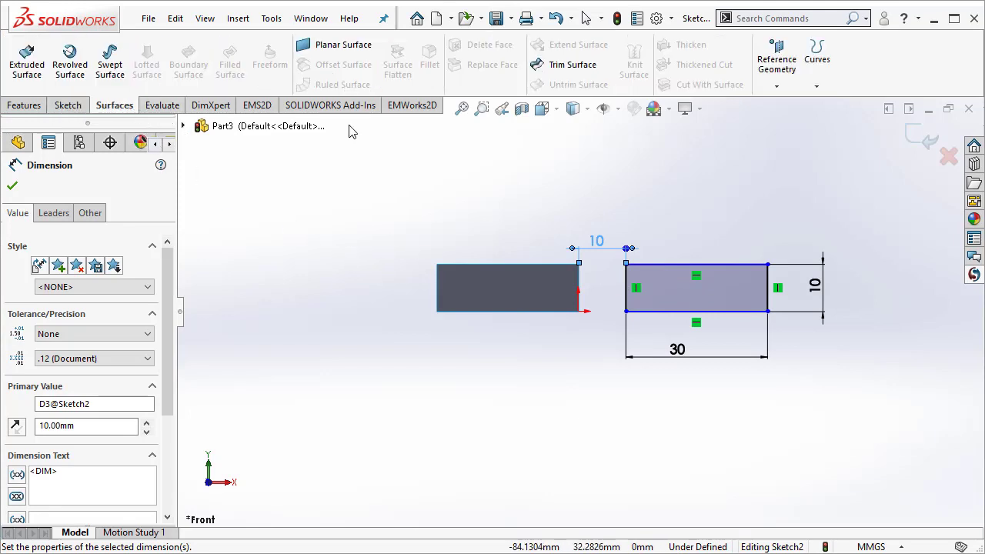
pyautogui.click(338, 45)
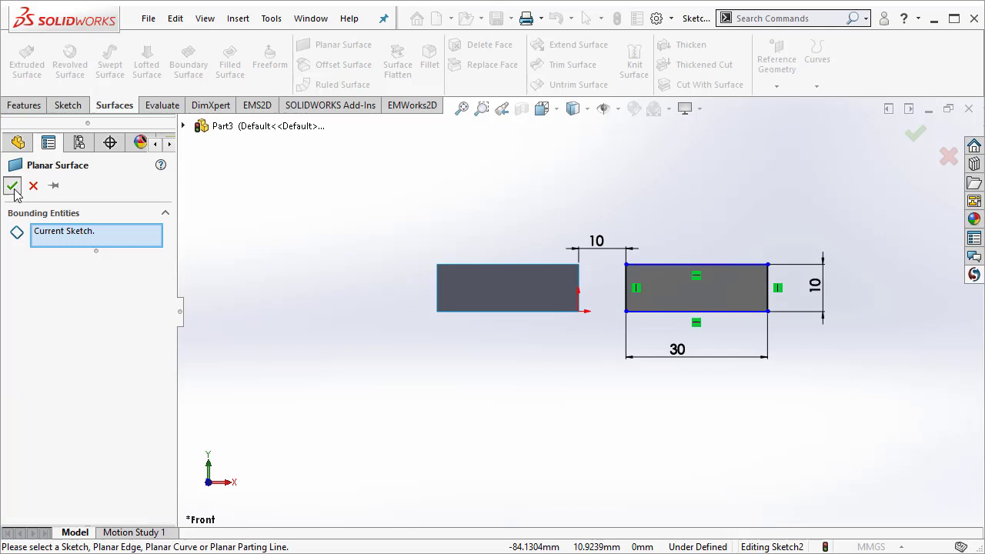
pyautogui.click(13, 184)
# - On a new Front Plane sketch, draw a horizontal centerline between the midpoints of the two surfaces' facing edges
pyautogui.press('z')
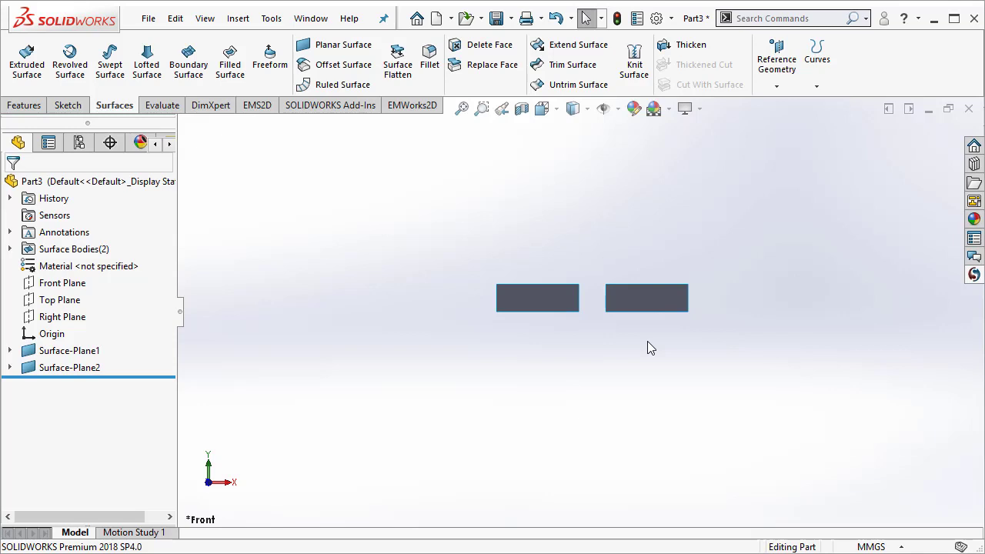
pyautogui.press('z')
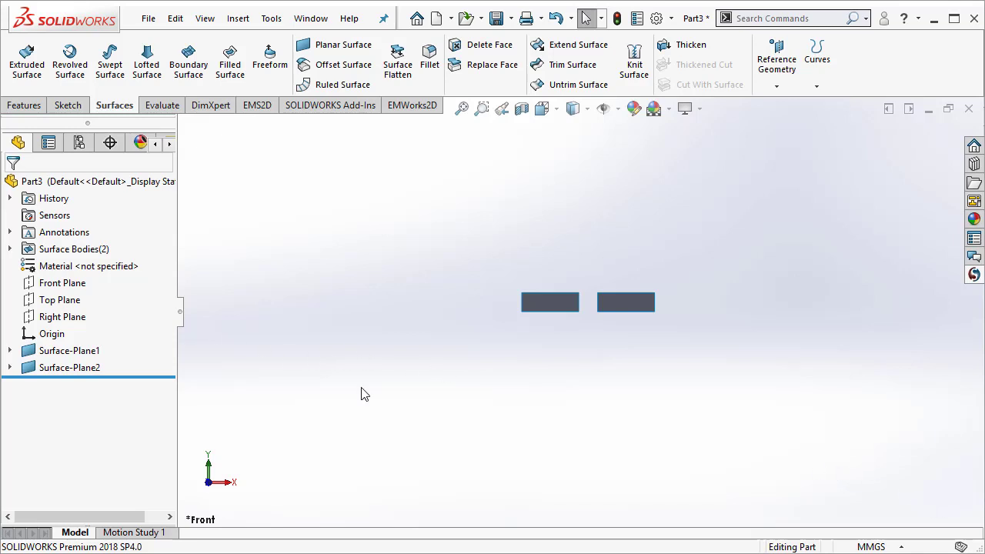
pyautogui.rightClick(72, 284)
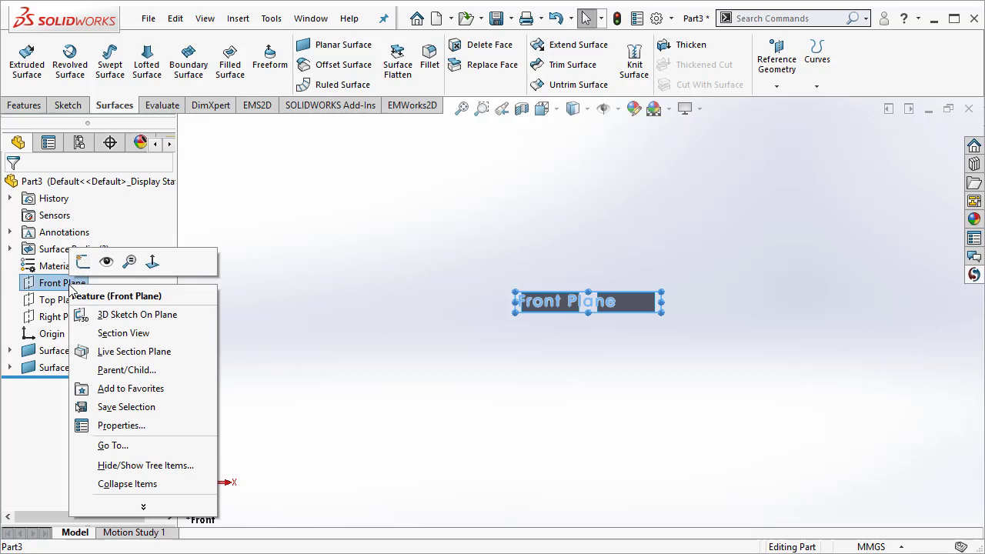
pyautogui.click(83, 262)
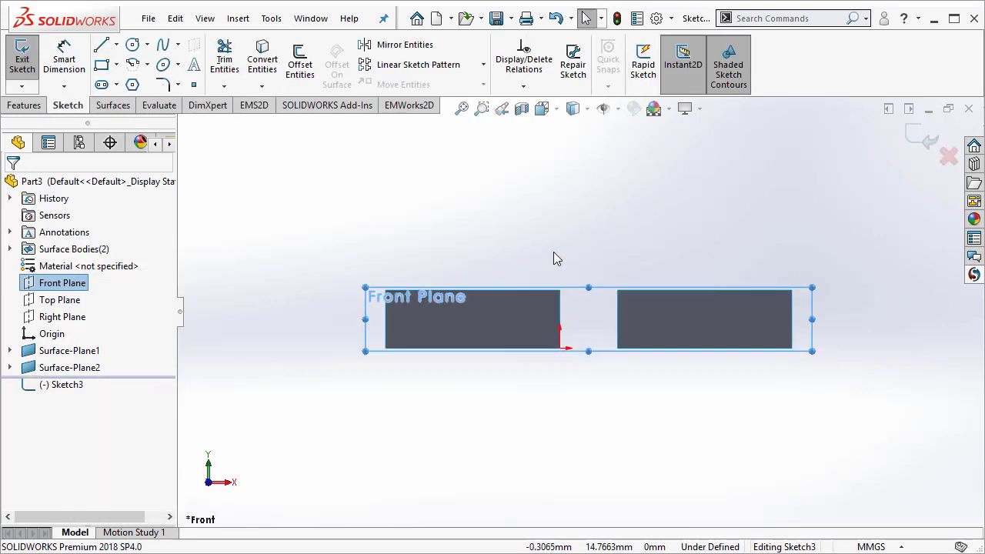
pyautogui.click(116, 45)
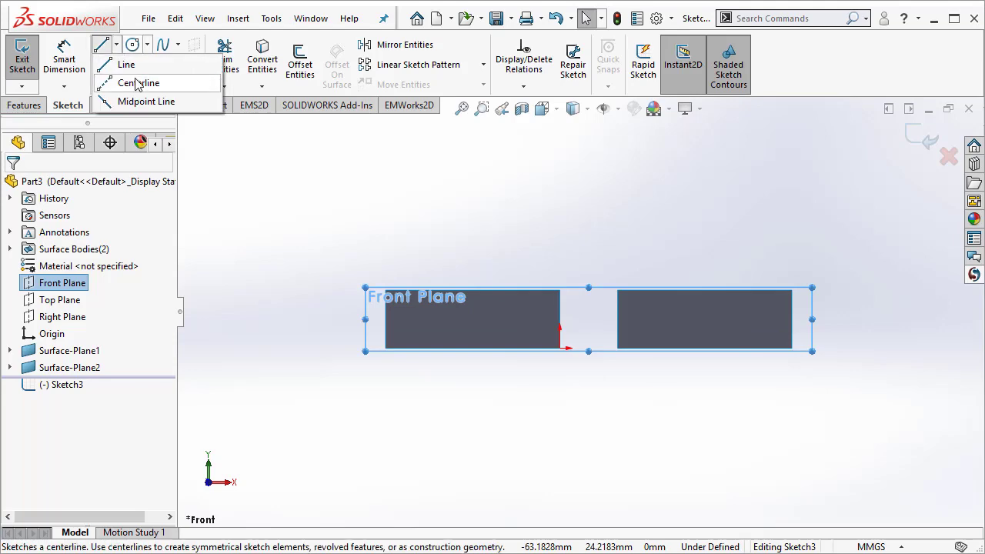
pyautogui.click(135, 81)
pyautogui.click(559, 318)
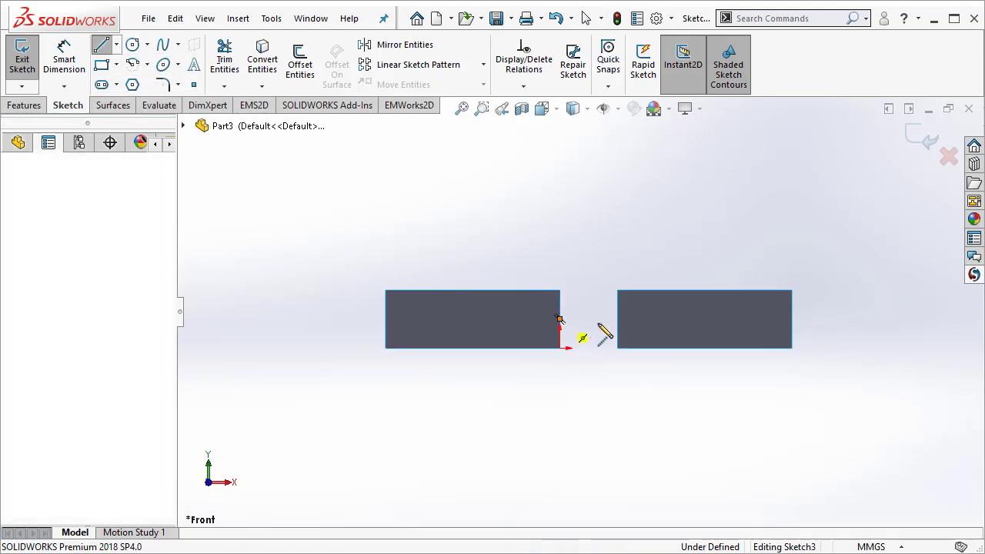
pyautogui.click(618, 319)
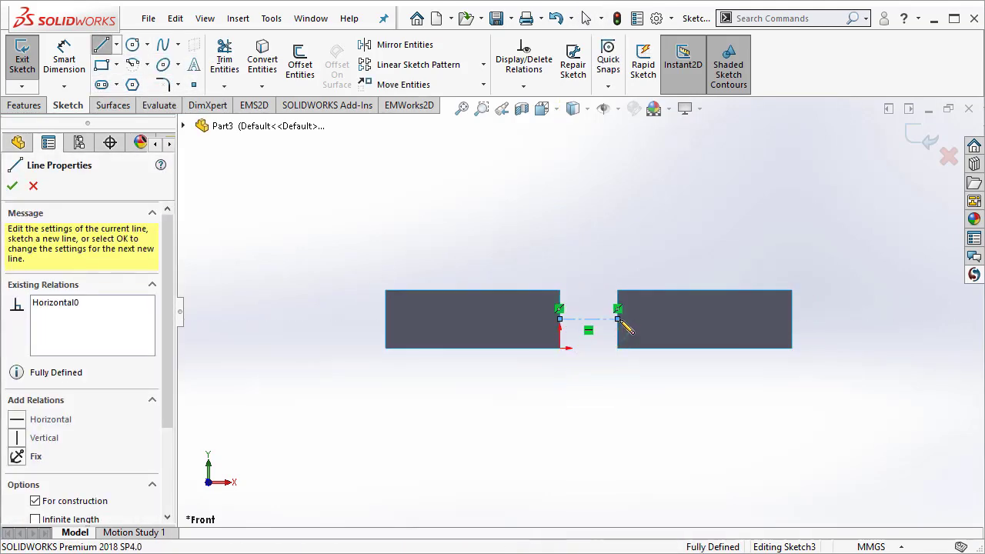
pyautogui.press('Escape')
# - Draw a large center rectangle around both surfaces, centered on the midpoint of the centerline
pyautogui.click(116, 65)
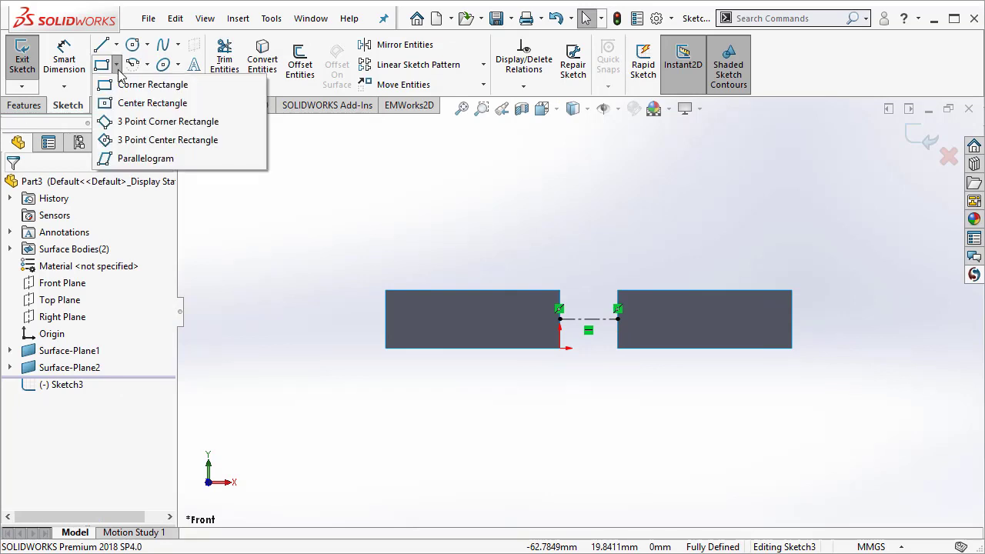
pyautogui.click(127, 103)
pyautogui.scroll(5, 577, 312)
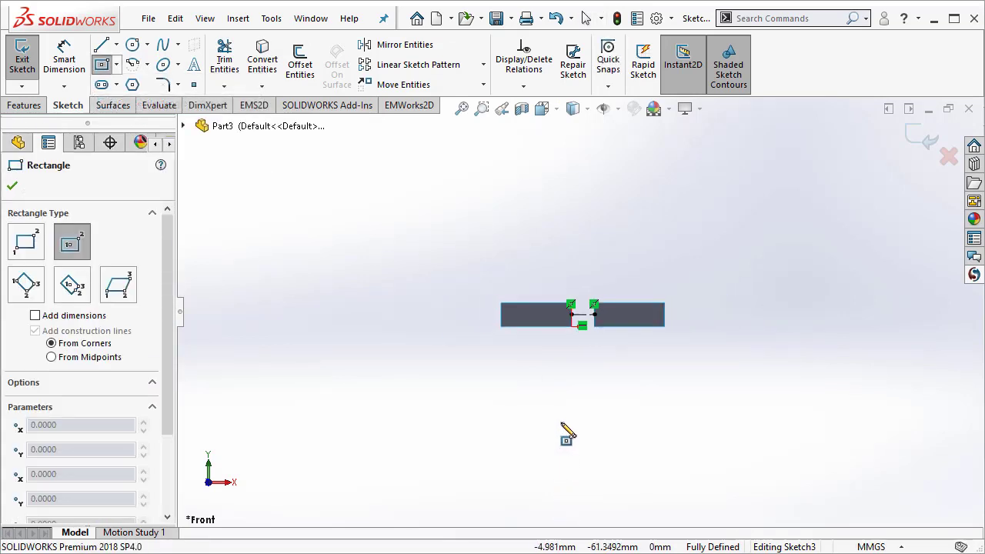
pyautogui.scroll(-3, 584, 327)
pyautogui.click(582, 315)
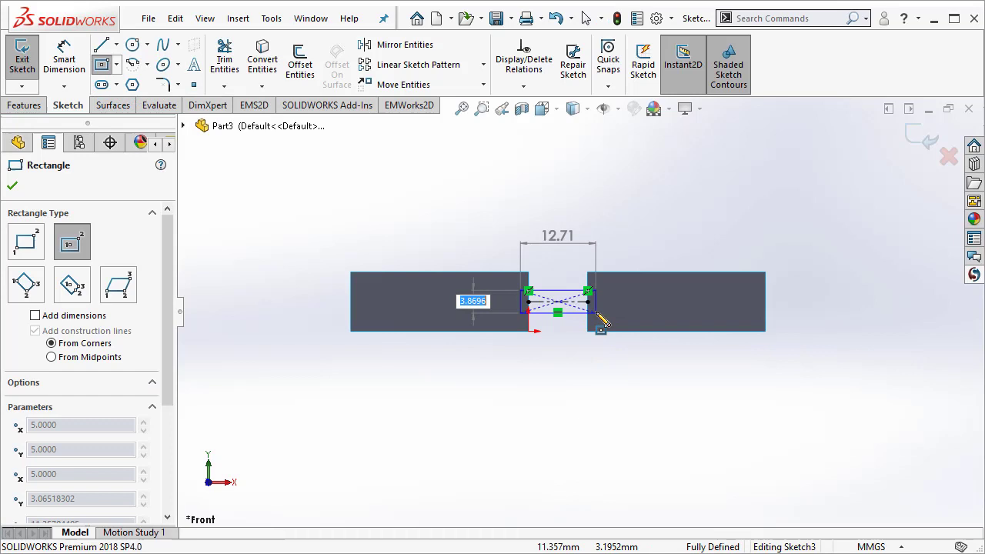
pyautogui.scroll(5, 601, 321)
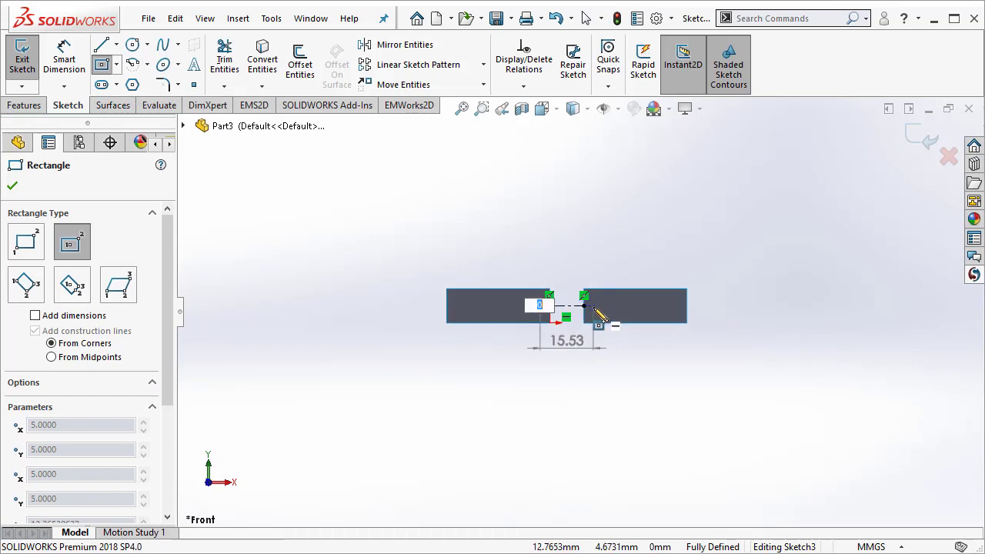
pyautogui.click(783, 183)
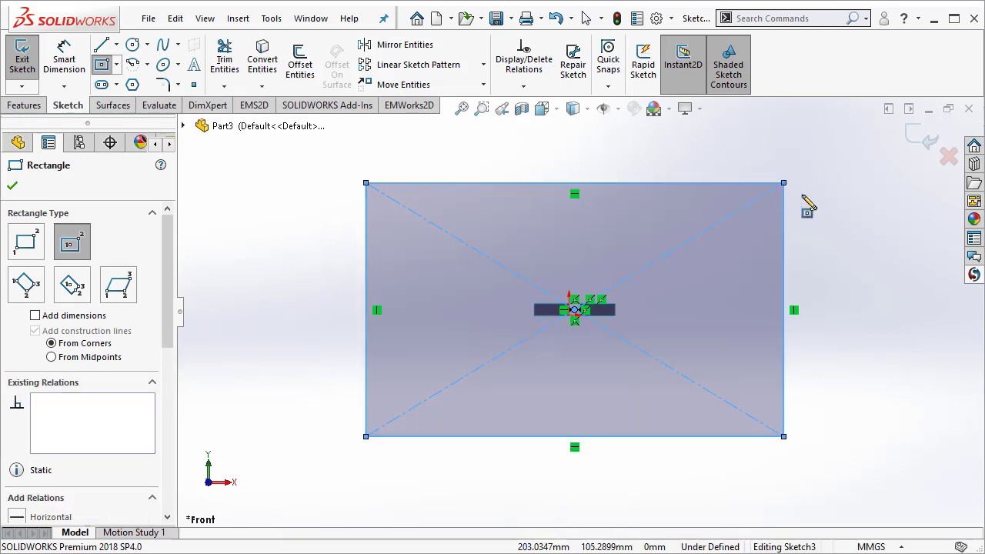
pyautogui.press('Escape')
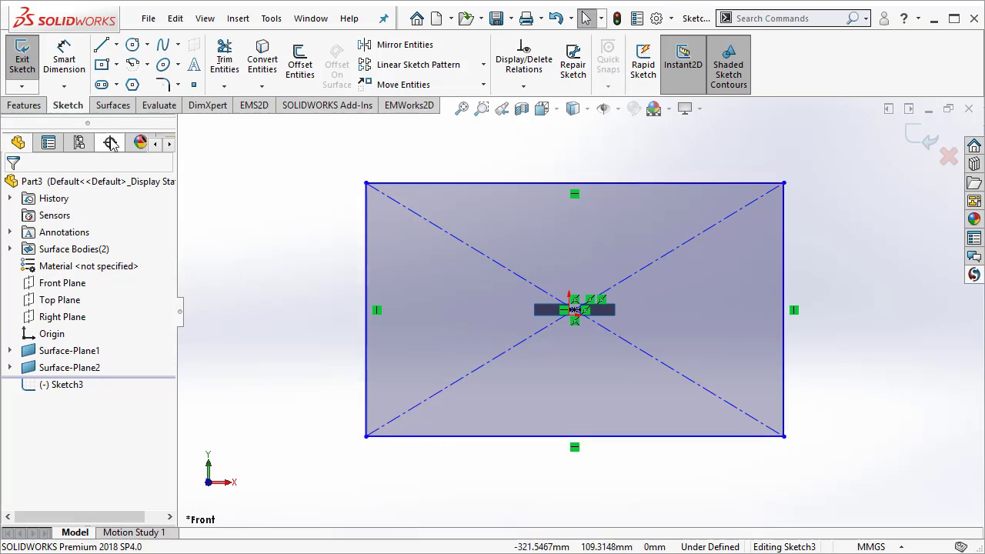
# - Convert the four edges of the first surface, beside the origin, into entities of the current sketch
pyautogui.scroll(3, 559, 330)
pyautogui.scroll(2, 556, 330)
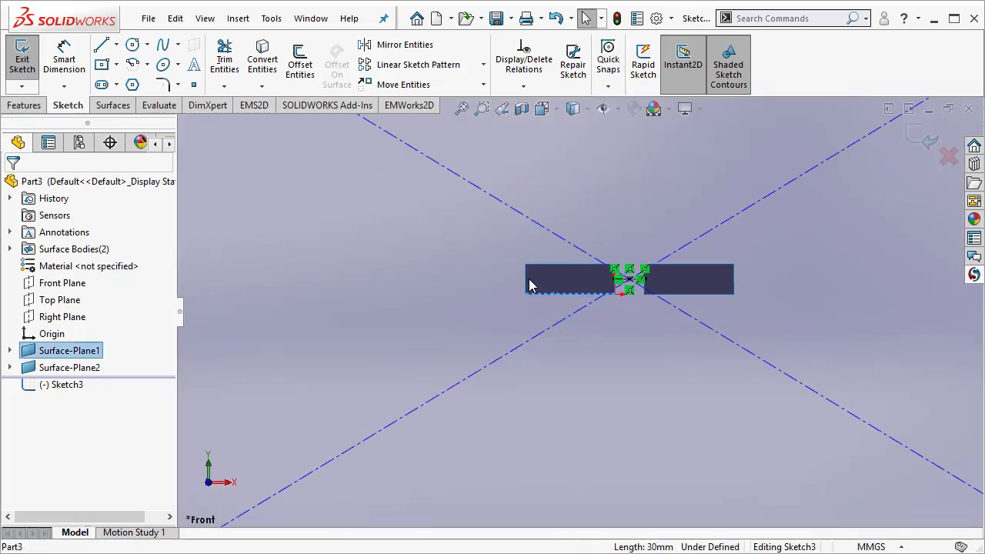
pyautogui.keyDown('ctrl'); pyautogui.click(528, 281); pyautogui.keyUp('ctrl')
pyautogui.keyDown('ctrl'); pyautogui.click(577, 265); pyautogui.keyUp('ctrl')
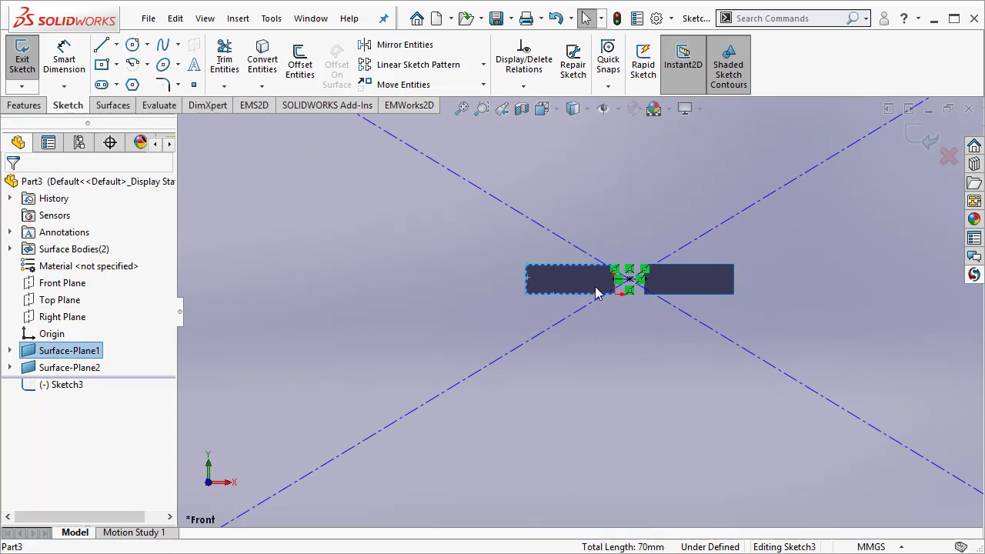
pyautogui.scroll(6, 615, 290)
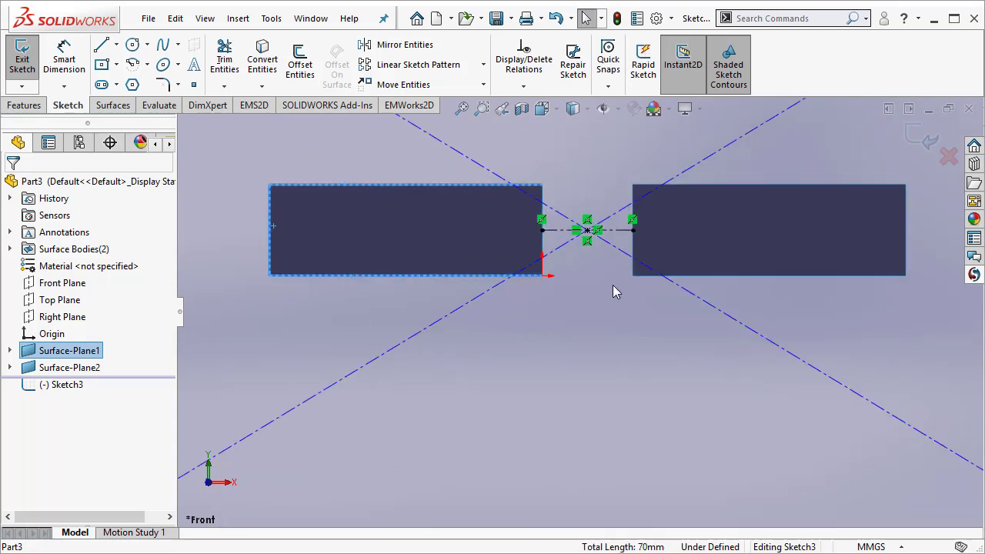
pyautogui.keyDown('ctrl'); pyautogui.click(456, 159); pyautogui.keyUp('ctrl')
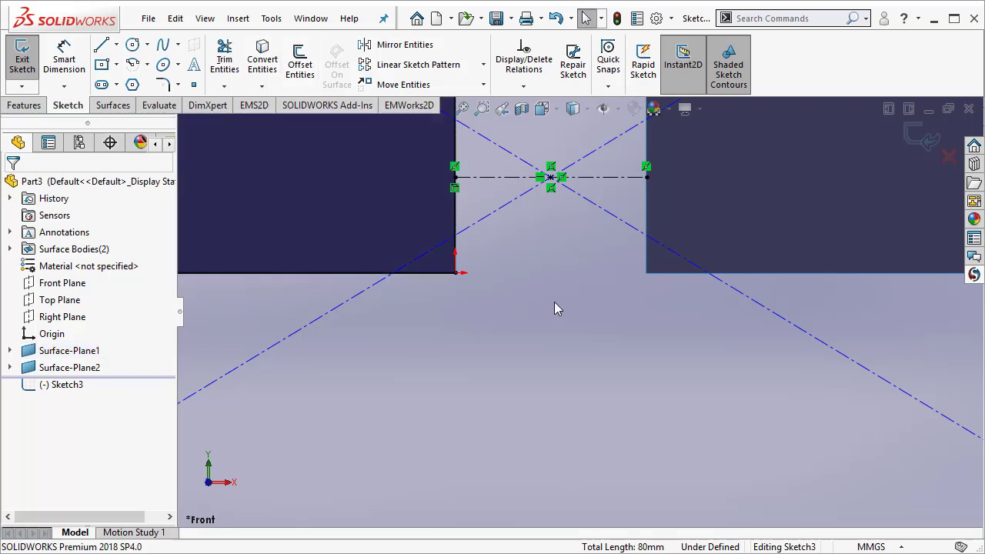
# - Convert the four edges of the second surface into entities of the current sketch
pyautogui.scroll(-4, 553, 302)
pyautogui.scroll(1, 687, 290)
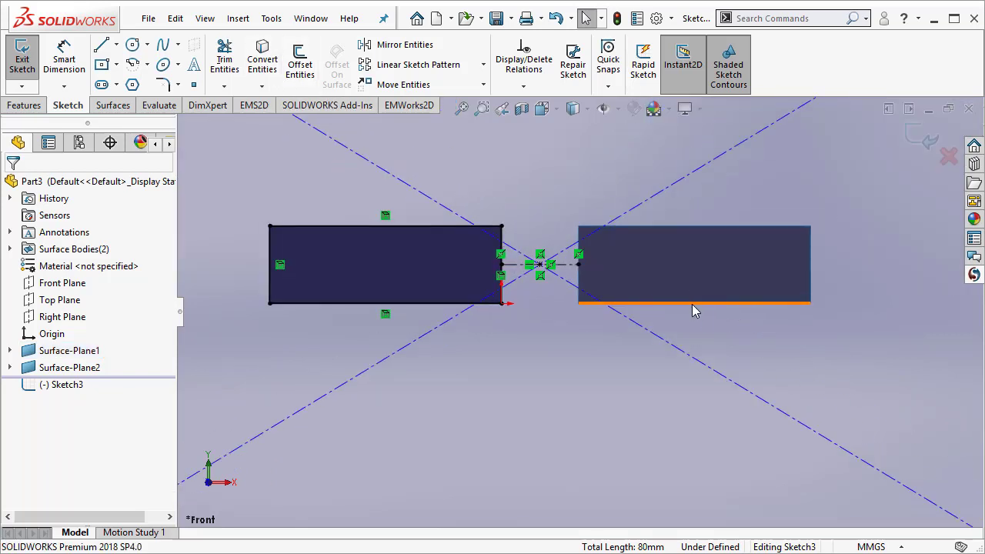
pyautogui.click(692, 303)
pyautogui.keyDown('ctrl'); pyautogui.click(579, 275); pyautogui.keyUp('ctrl')
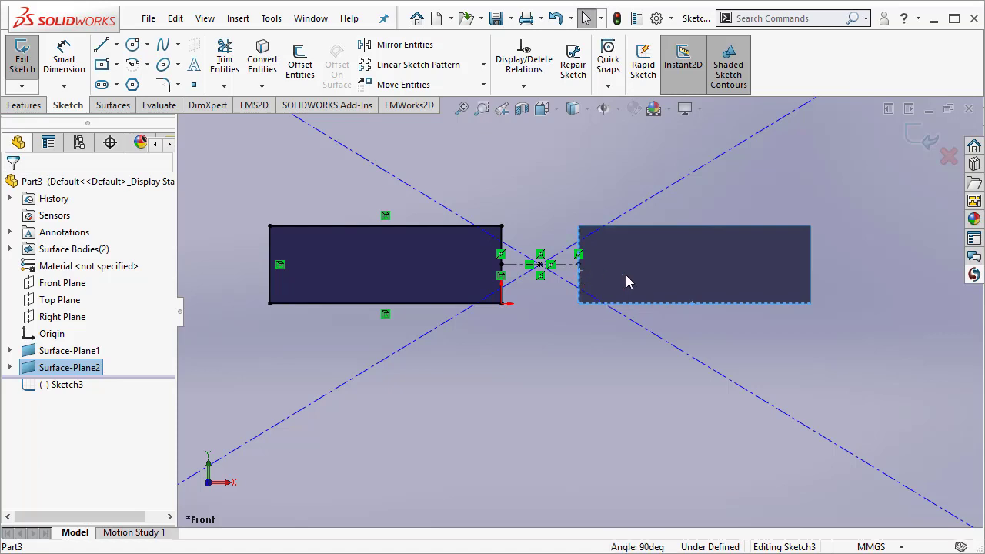
pyautogui.keyDown('ctrl'); pyautogui.click(714, 226); pyautogui.keyUp('ctrl')
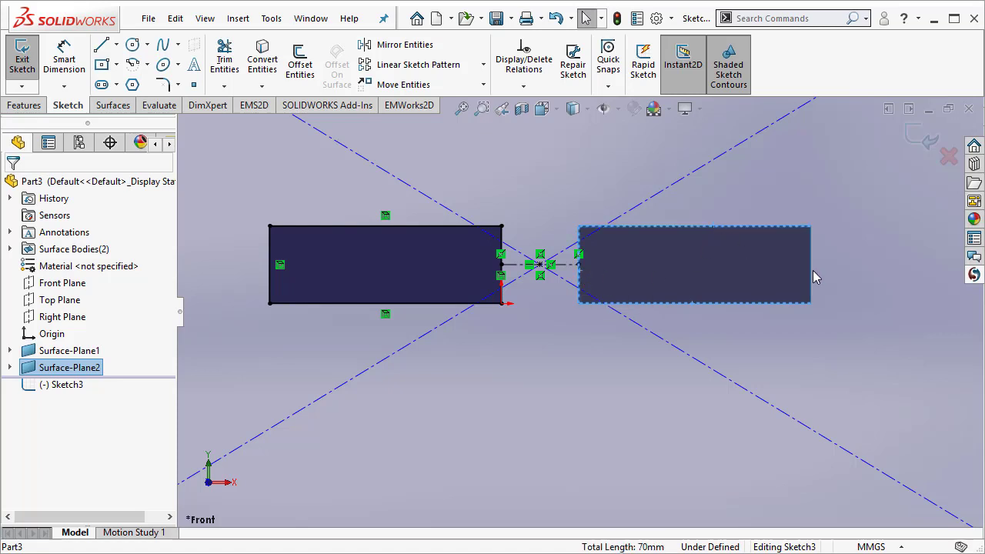
pyautogui.keyDown('ctrl'); pyautogui.click(810, 267); pyautogui.keyUp('ctrl')
pyautogui.click(564, 287)
# - Create a third planar surface from the current sketch, surrounding the two small rectangular surfaces
pyautogui.scroll(6, 600, 326)
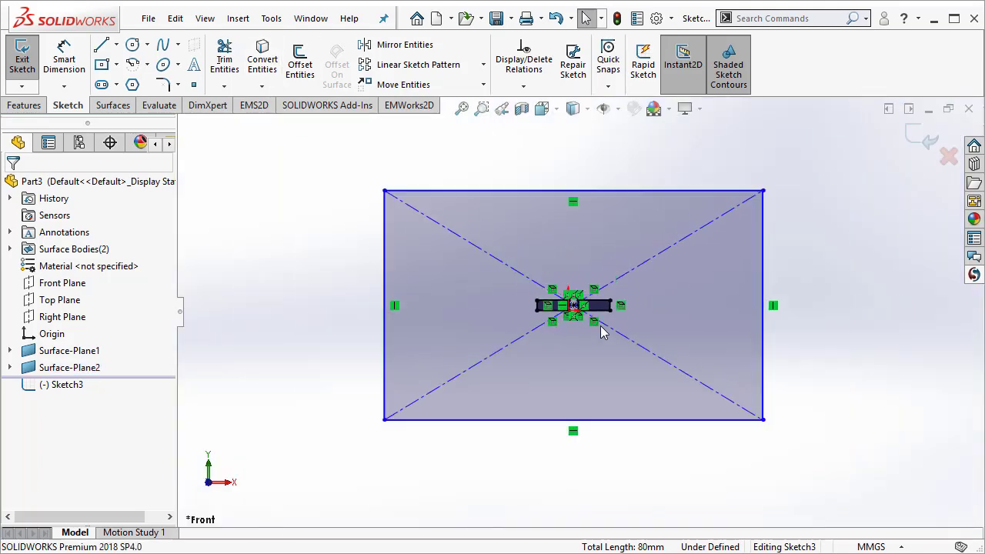
pyautogui.click(114, 106)
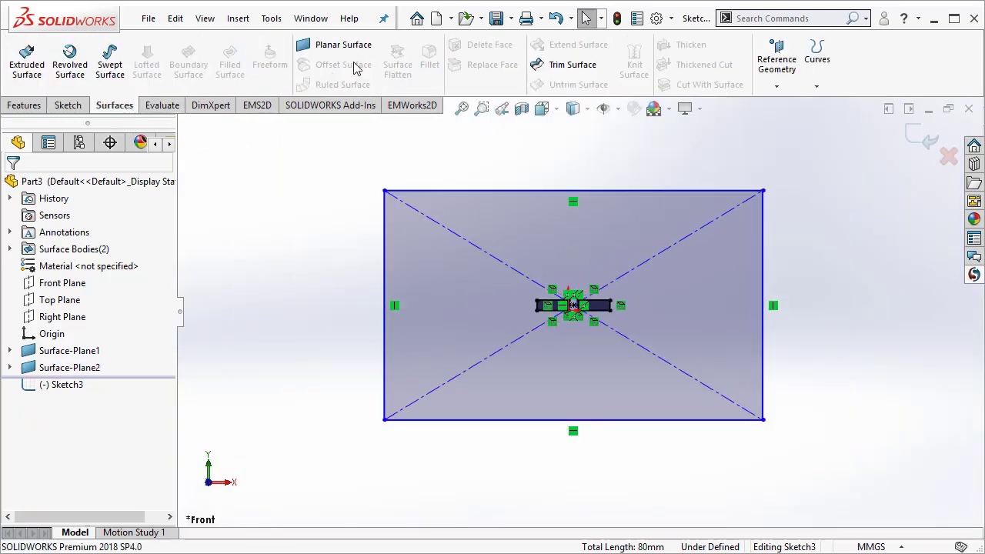
pyautogui.click(338, 45)
pyautogui.click(12, 185)
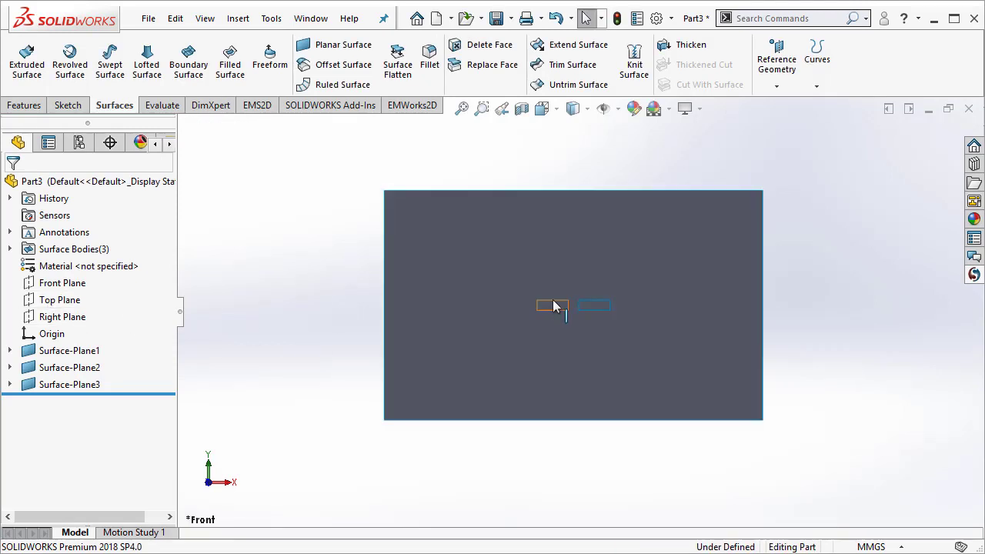
pyautogui.click(512, 278)
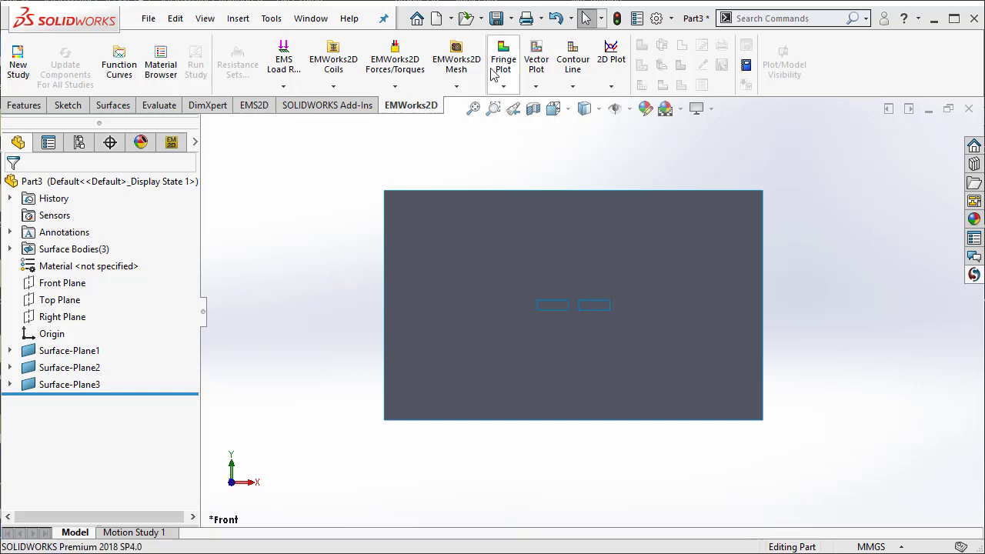
# - Save the part as "2 magnets - example 1" in the EMWorks2D_Examples folder
pyautogui.click(496, 18)
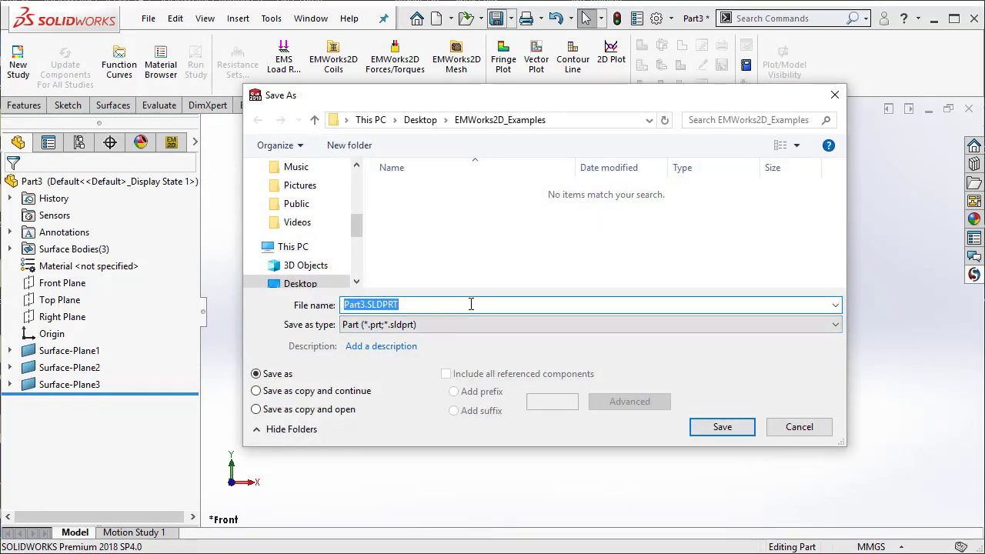
pyautogui.write('2 magnets')
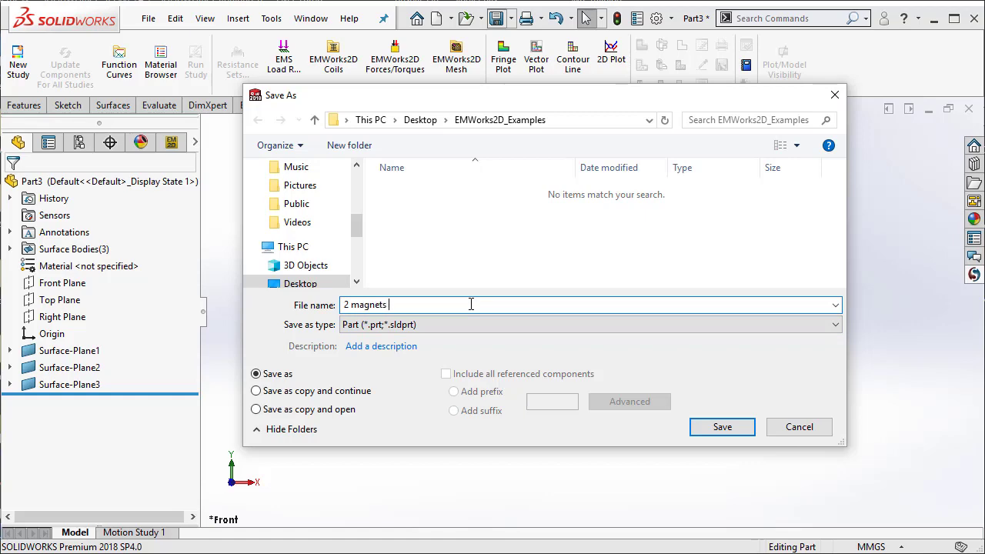
pyautogui.write(' - example 1')
pyautogui.press('Return')
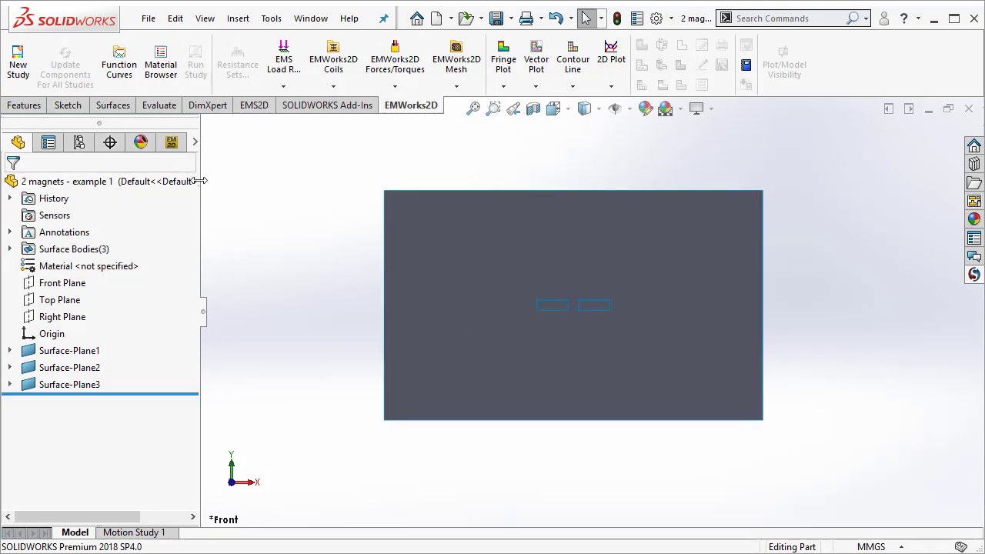
pyautogui.click(173, 143)
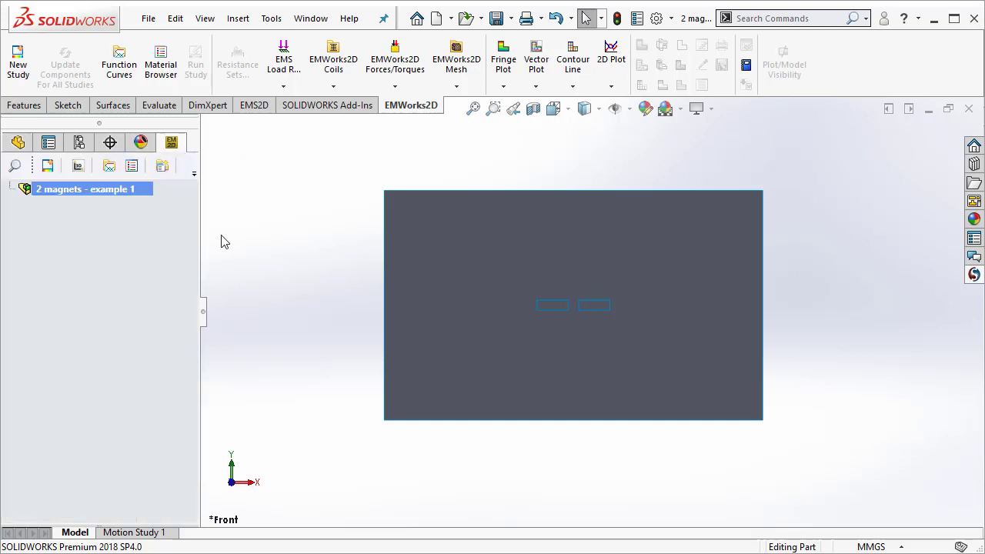
pyautogui.rightClick(106, 192)
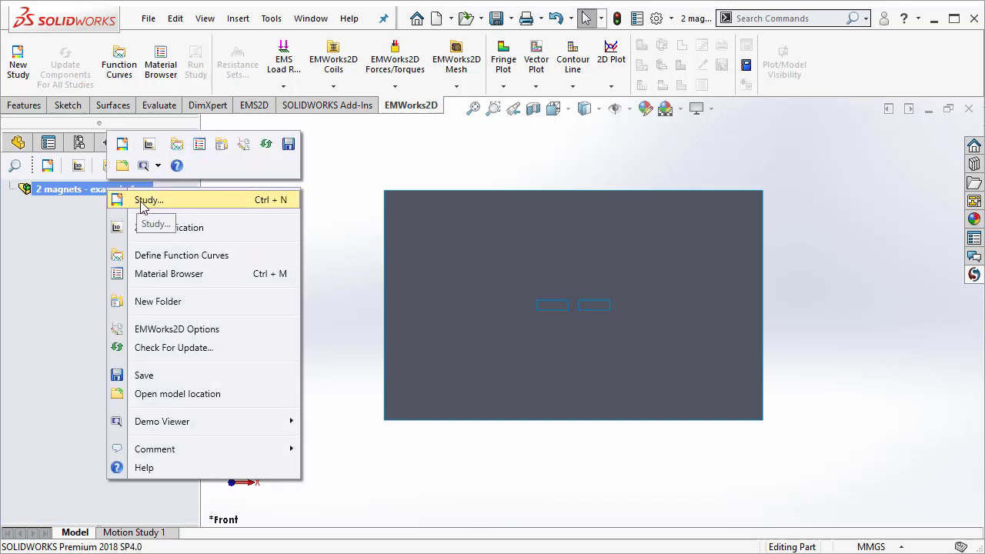
pyautogui.click(142, 203)
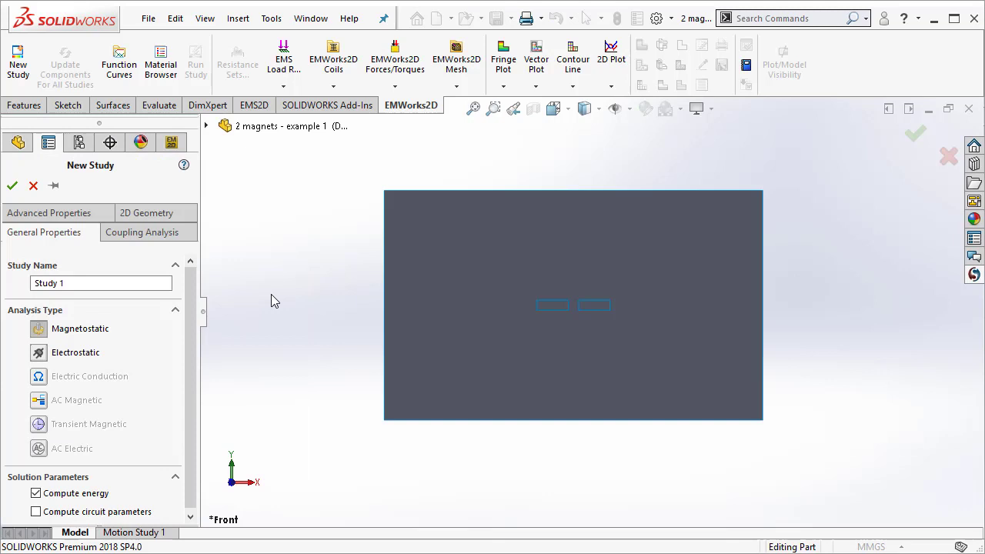
pyautogui.click(33, 186)
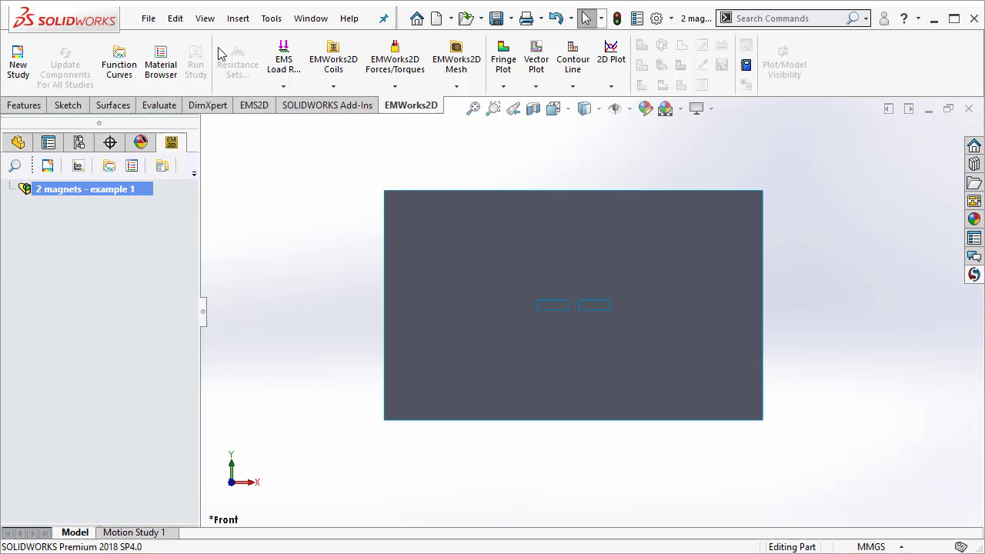
# - Create a coordinate system at the lower-left corner vertex of the large surrounding surface, keeping the default axis directions
pyautogui.click(245, 22)
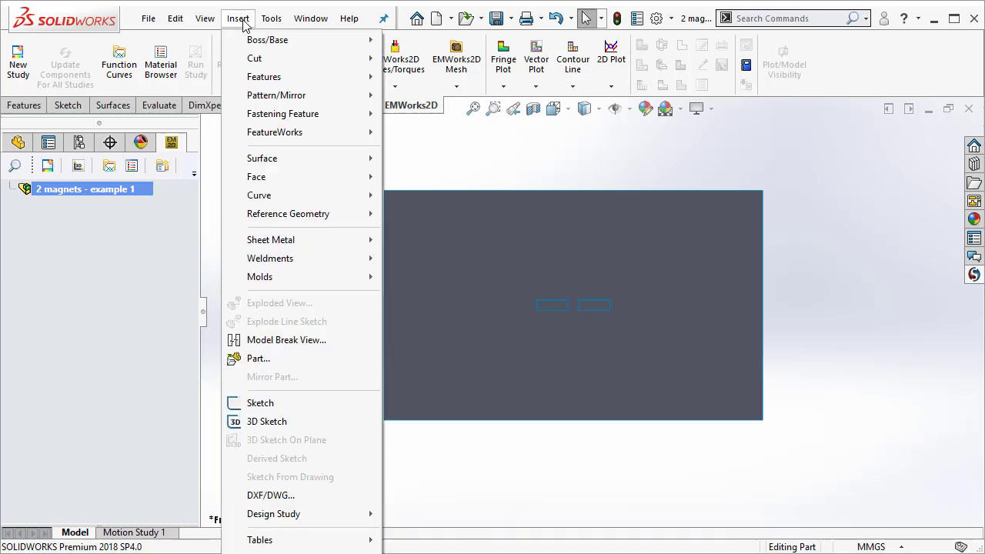
pyautogui.moveTo(287, 215)
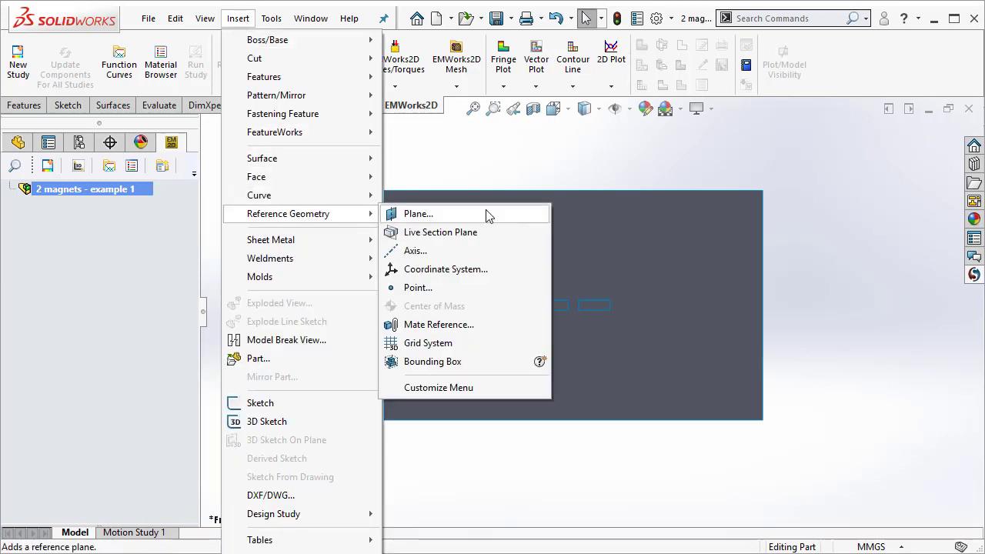
pyautogui.click(423, 271)
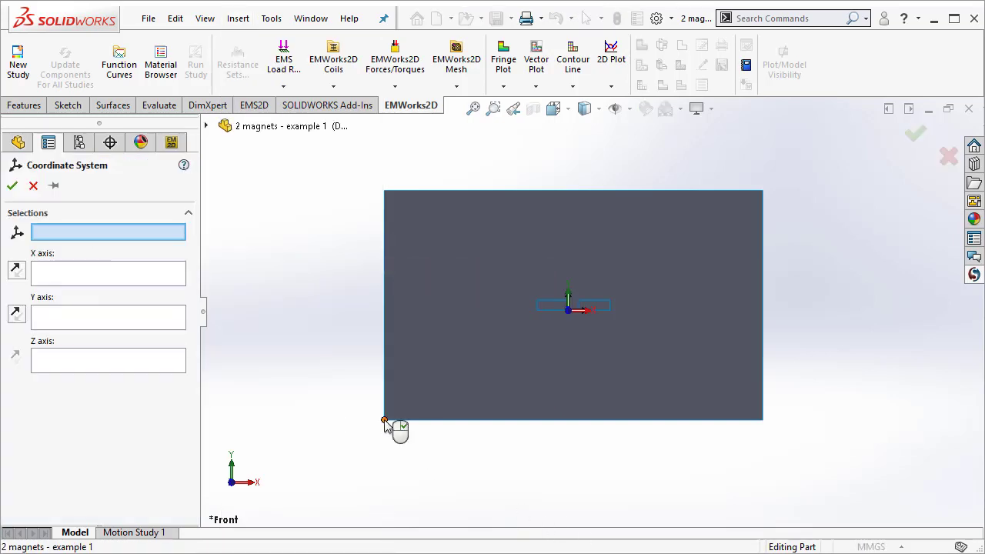
pyautogui.click(384, 420)
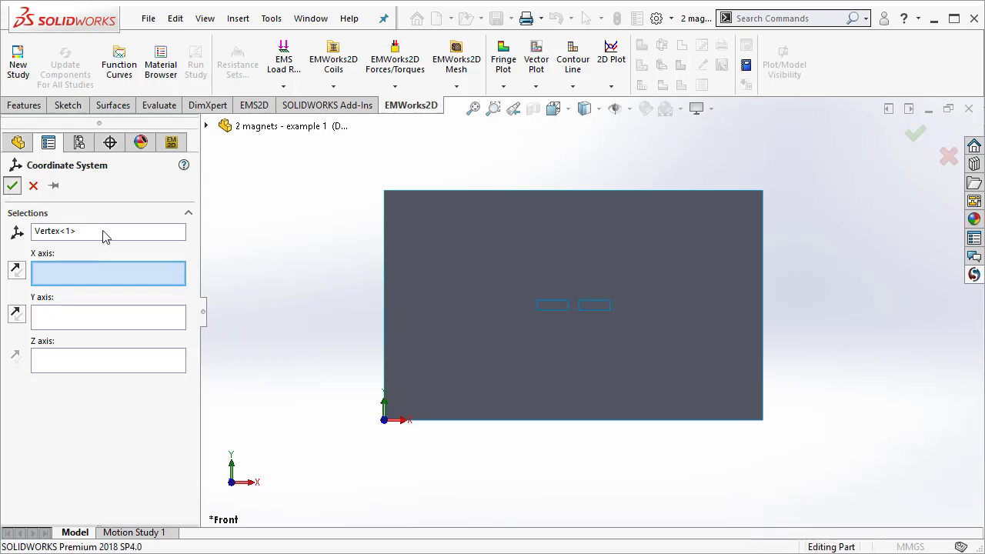
pyautogui.click(12, 185)
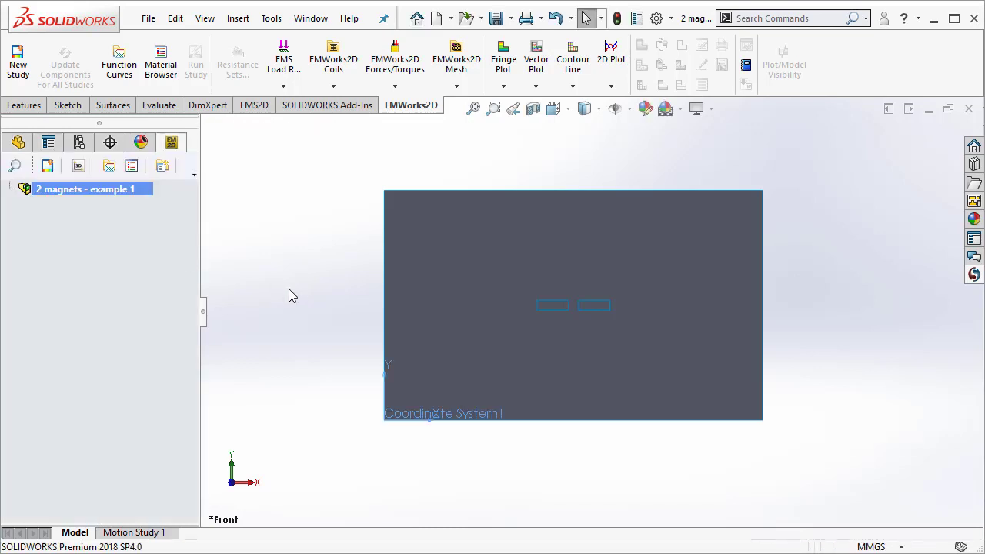
# - Create a magnetostatic EMWorks2D study with a Planar (XY) solution type referenced to Coordinate System1
pyautogui.rightClick(83, 192)
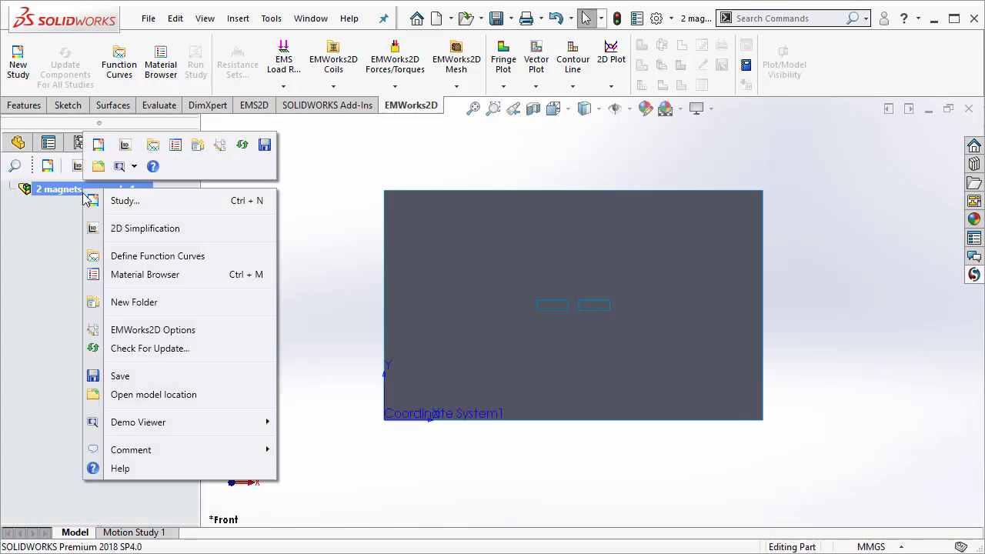
pyautogui.click(121, 201)
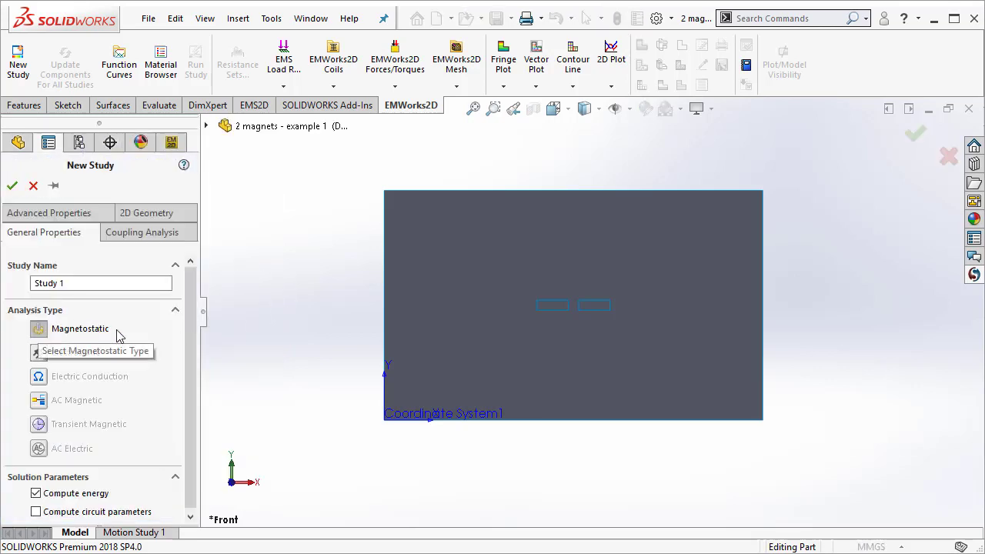
pyautogui.click(160, 219)
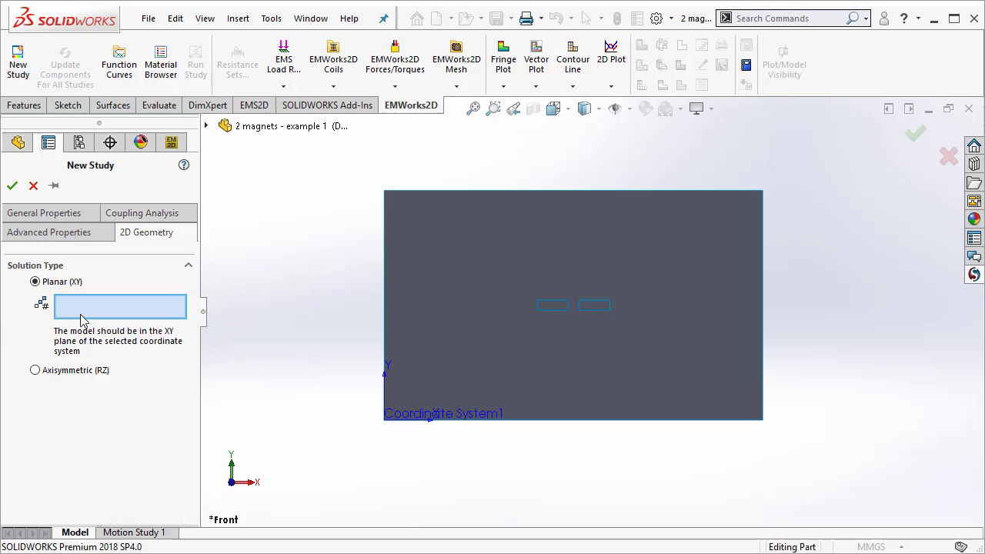
pyautogui.click(457, 418)
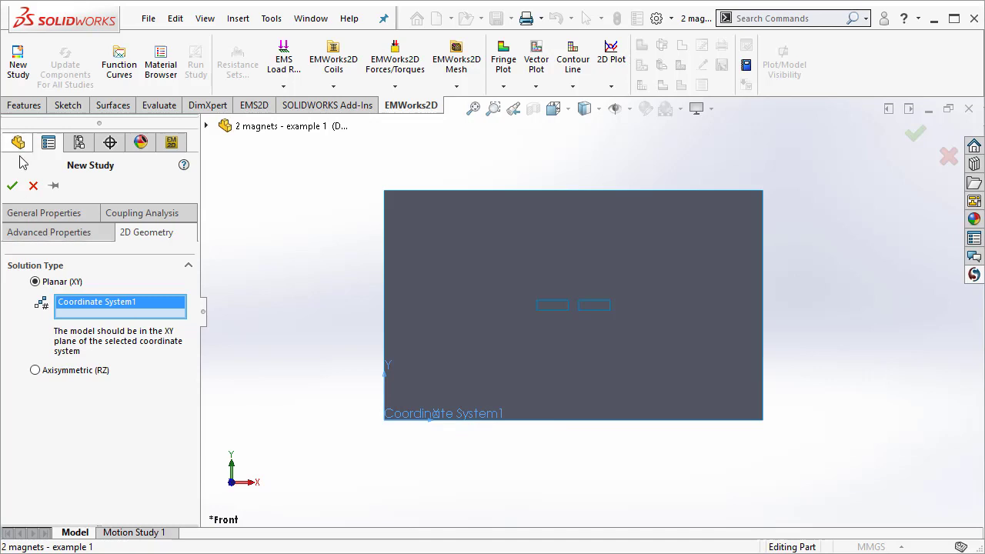
pyautogui.click(12, 186)
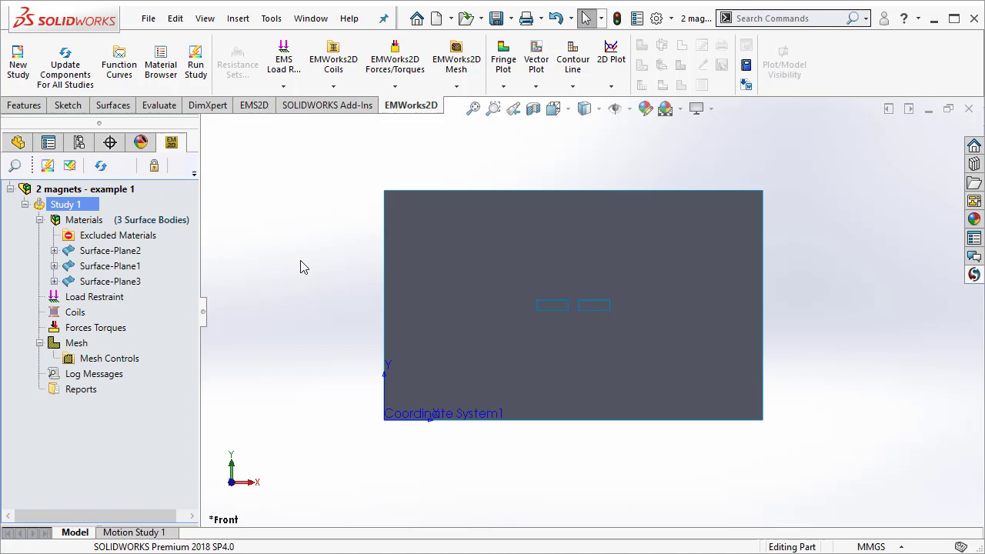
# - Apply the Air material from EMS Materials to Surface-Plane3, the large surrounding region
pyautogui.click(141, 253)
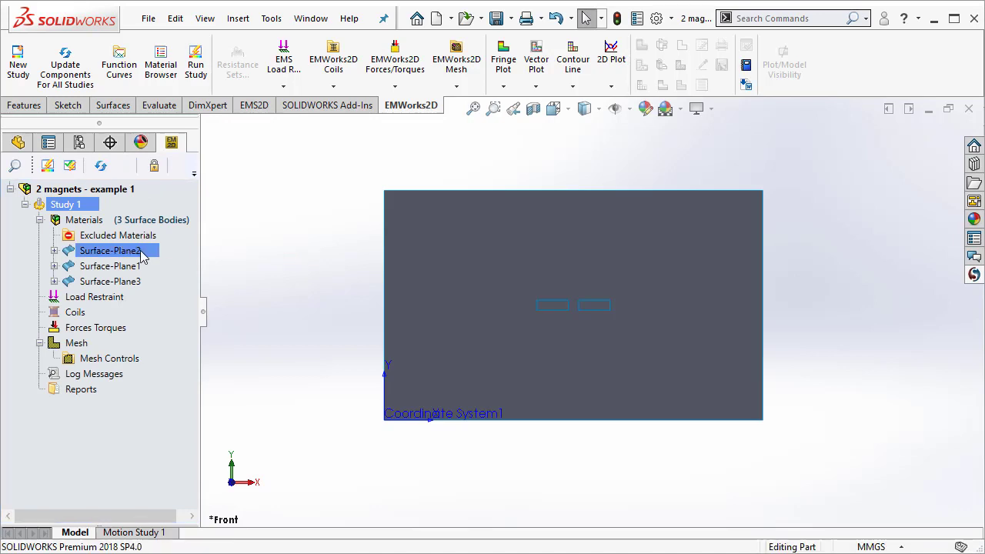
pyautogui.click(138, 266)
pyautogui.click(133, 283)
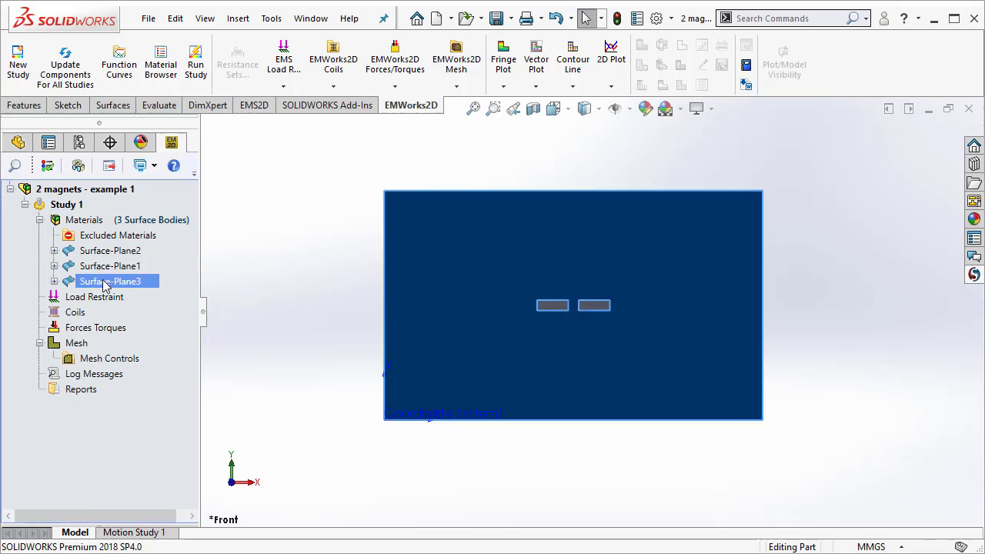
pyautogui.rightClick(111, 286)
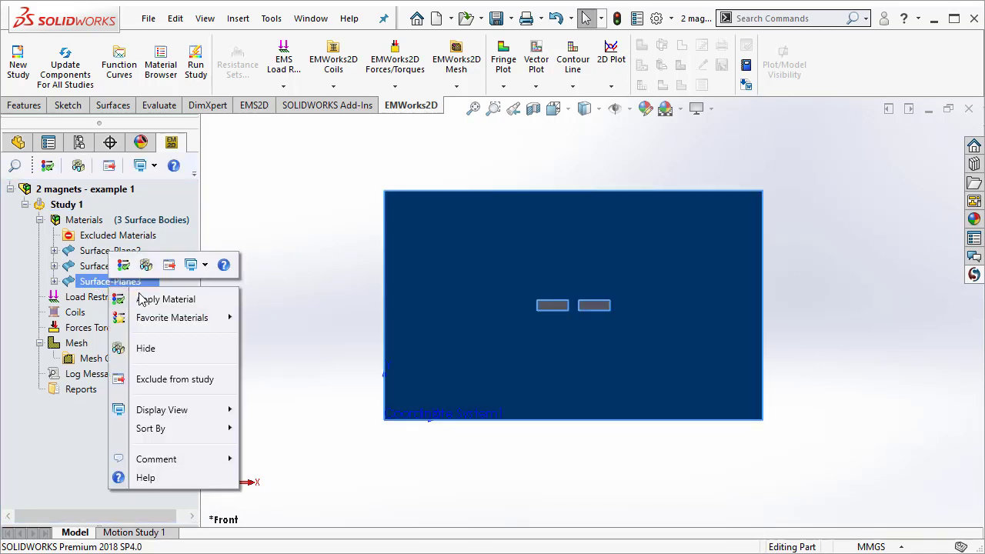
pyautogui.click(162, 299)
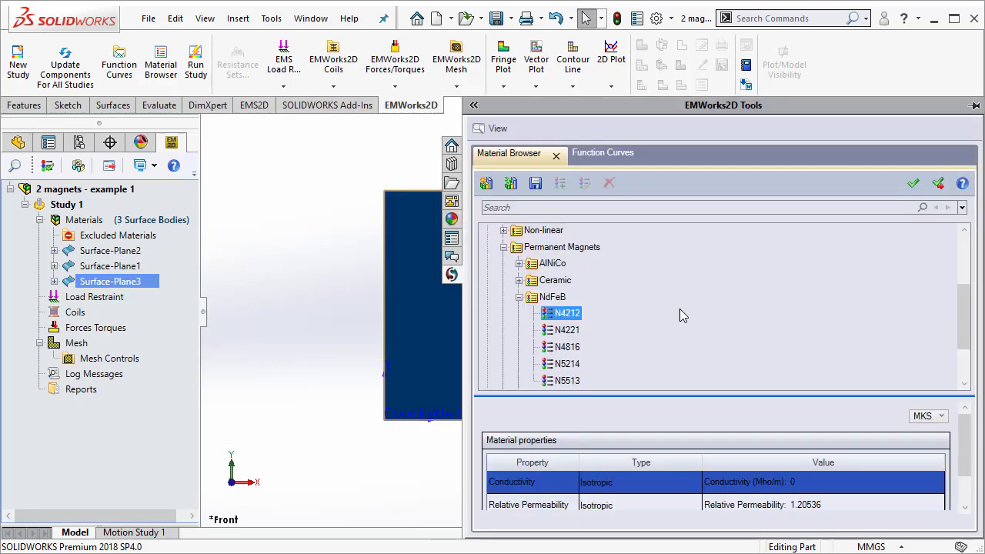
pyautogui.click(504, 248)
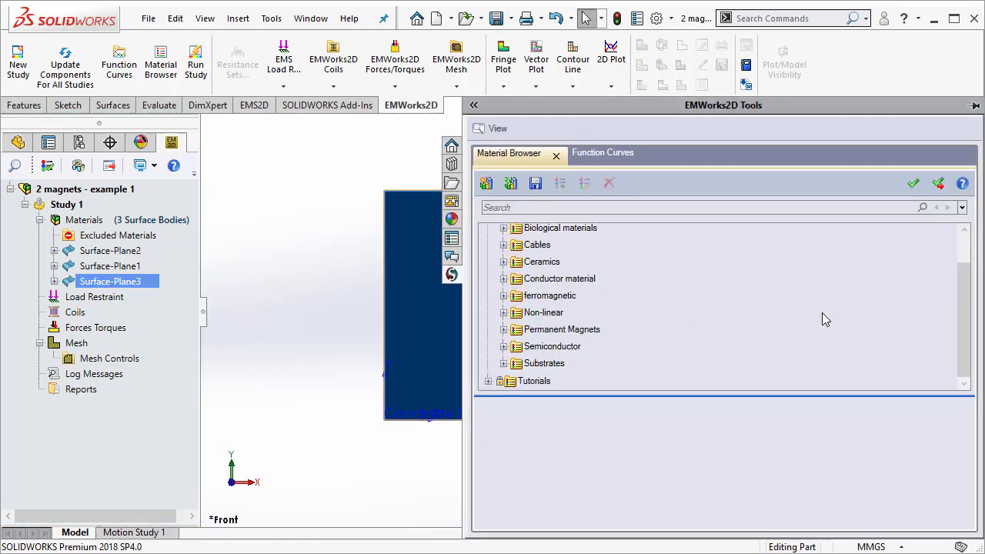
pyautogui.scroll(2, 819, 314)
pyautogui.click(504, 248)
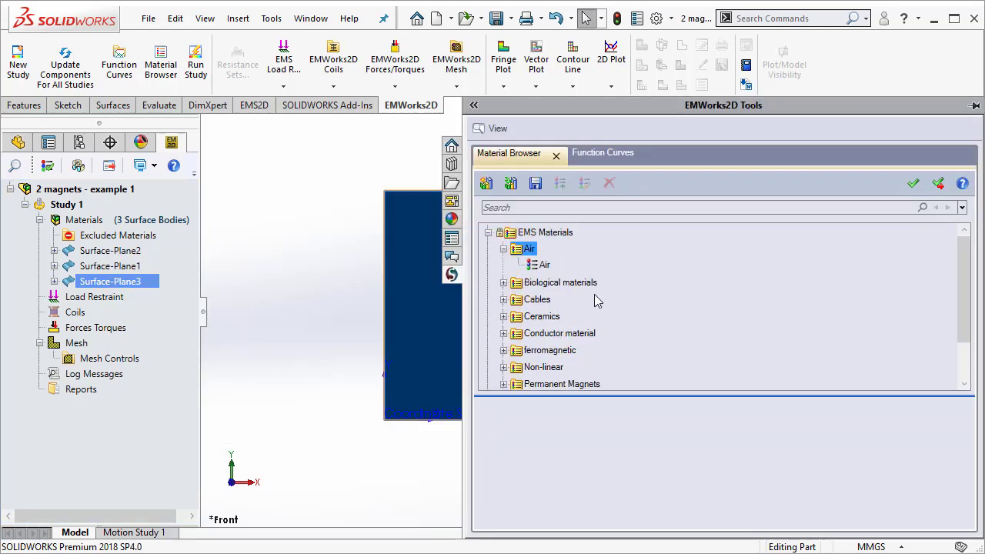
pyautogui.click(544, 264)
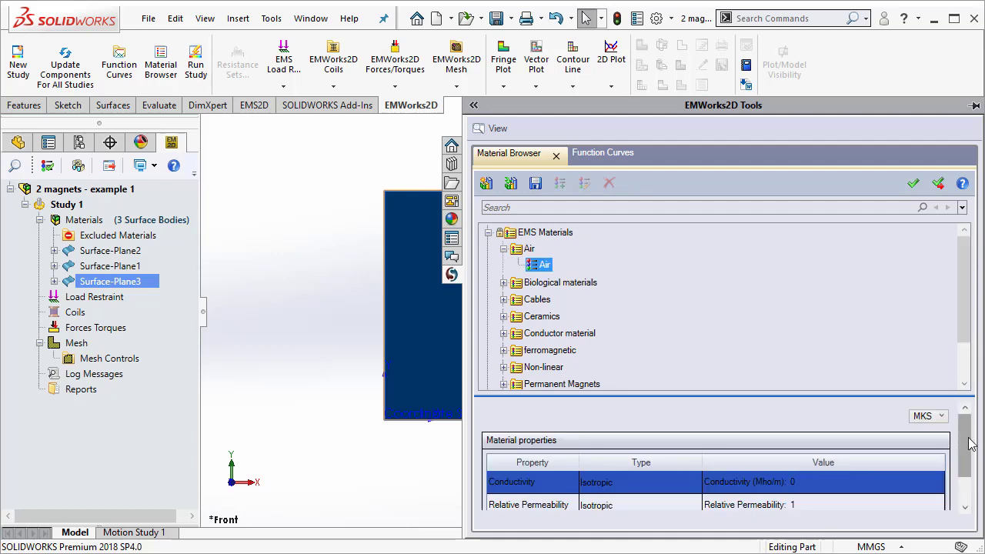
pyautogui.scroll(-1, 966, 424)
pyautogui.scroll(1, 966, 427)
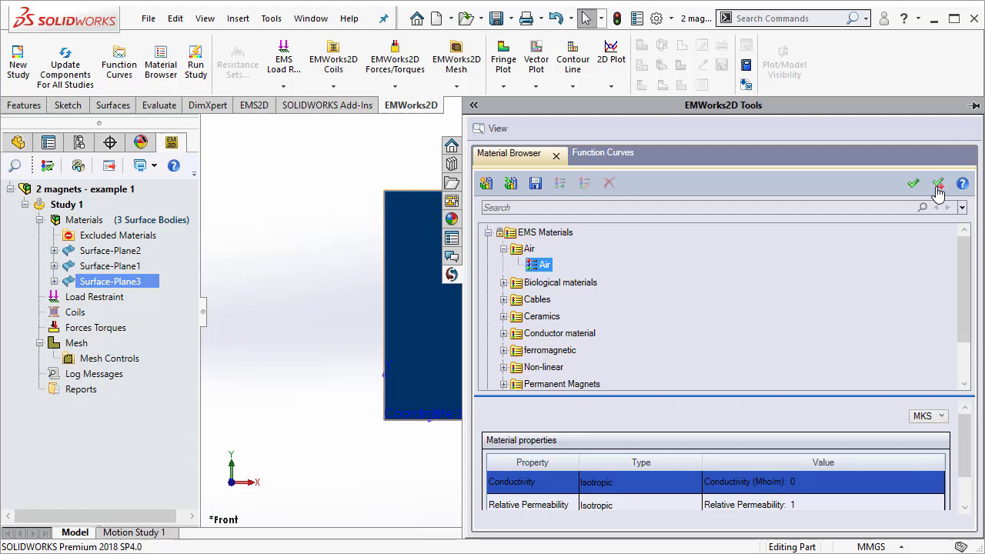
pyautogui.click(938, 183)
# - Apply the NdFeB permanent magnet material N4212 to both magnet surfaces, Surface-Plane2 and Surface-Plane1
pyautogui.click(152, 254)
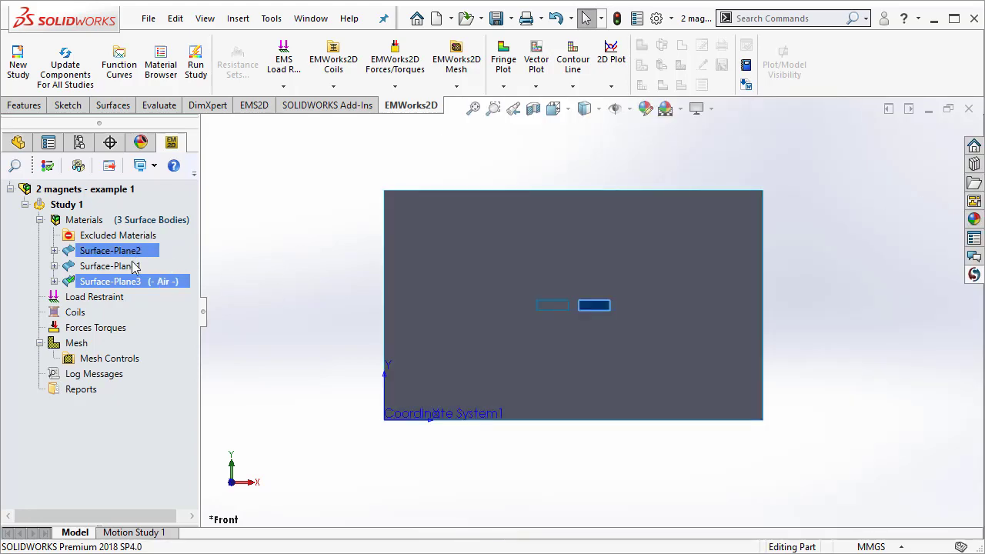
pyautogui.keyDown('ctrl'); pyautogui.click(131, 267); pyautogui.keyUp('ctrl')
pyautogui.rightClick(131, 269)
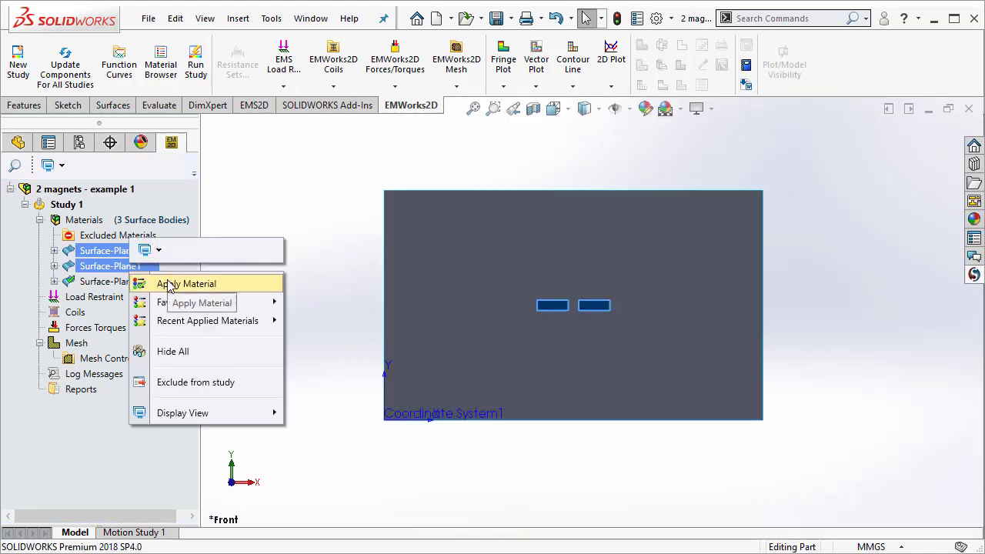
pyautogui.click(166, 282)
pyautogui.click(503, 248)
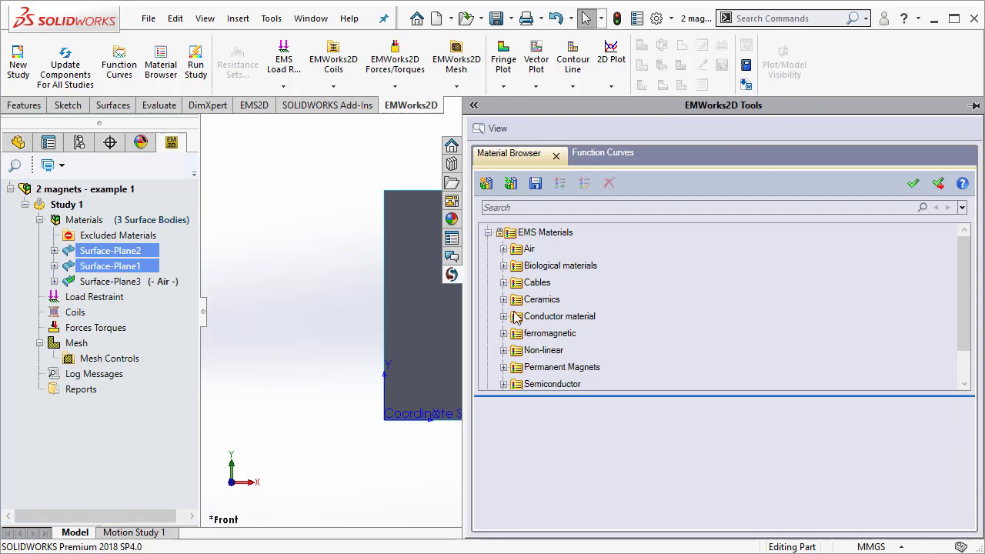
pyautogui.click(503, 369)
pyautogui.click(567, 299)
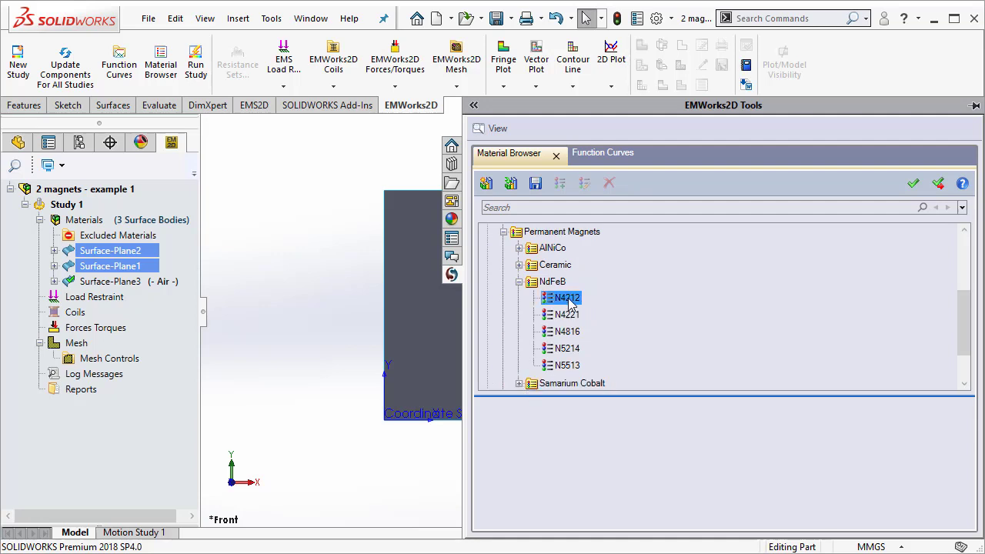
pyautogui.moveTo(970, 439); pyautogui.dragTo(976, 480)
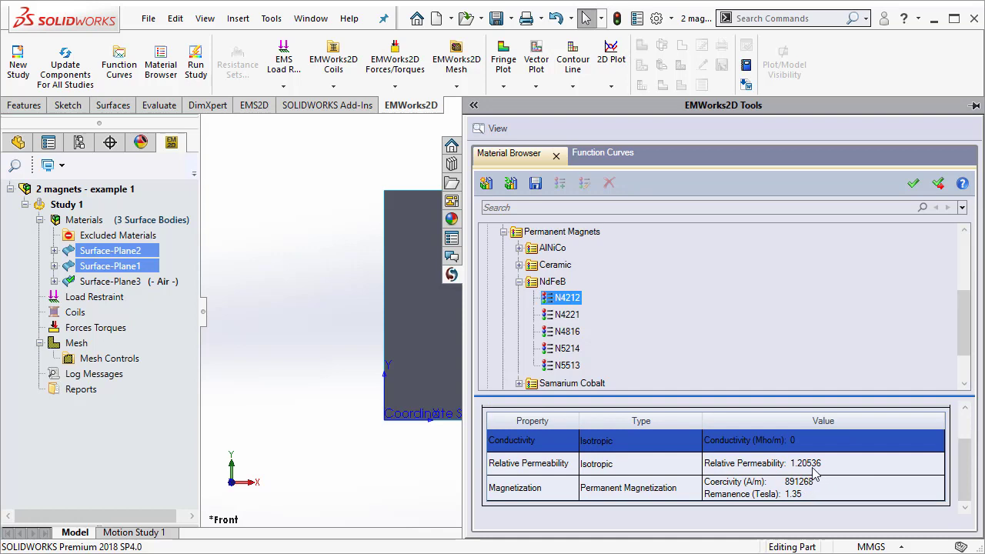
pyautogui.click(937, 183)
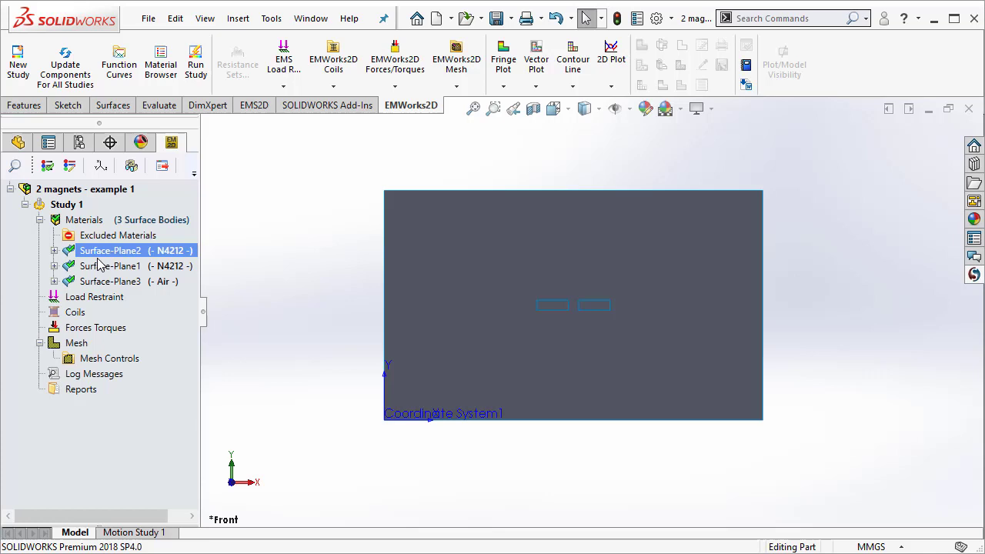
# - Set the coercivity direction of Surface-Plane1 along the X axis of Coordinate System1, previewing it with an enlarged direction symbol, and check the arrow
pyautogui.keyDown('ctrl'); pyautogui.click(126, 267); pyautogui.keyUp('ctrl')
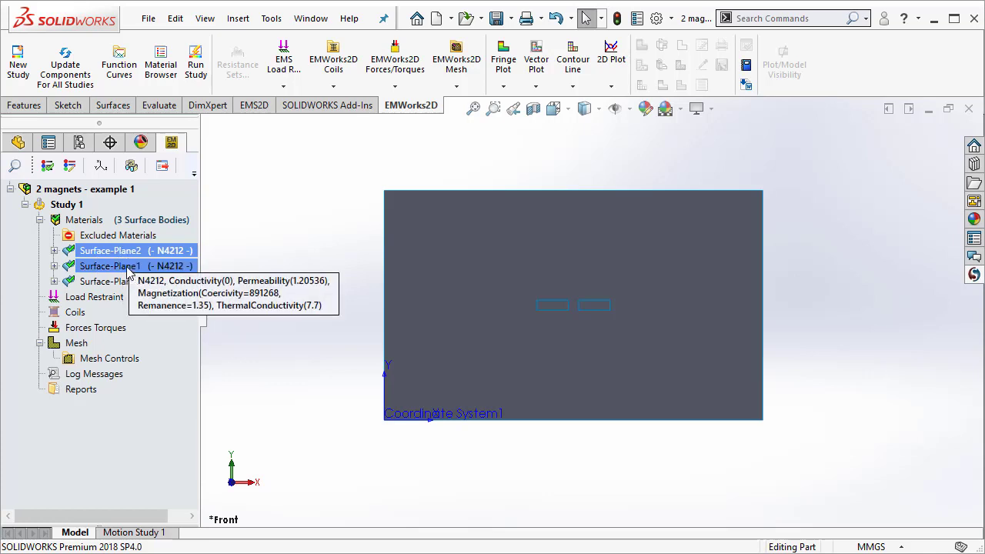
pyautogui.click(129, 268)
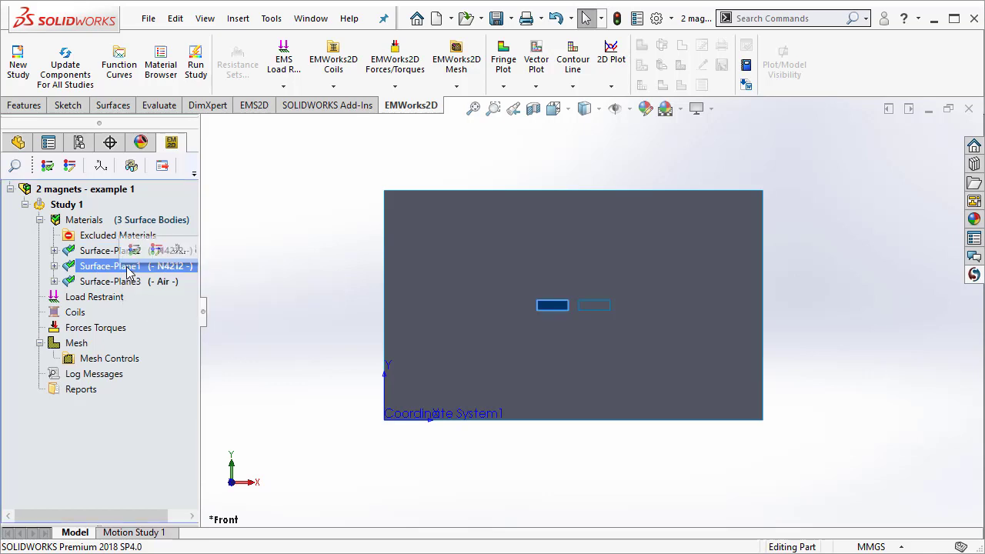
pyautogui.rightClick(127, 270)
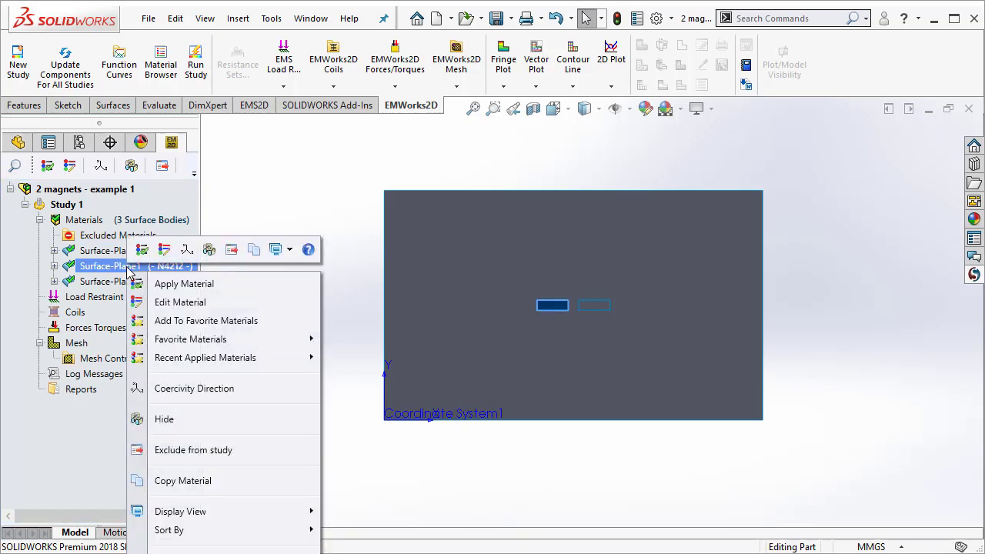
pyautogui.click(194, 389)
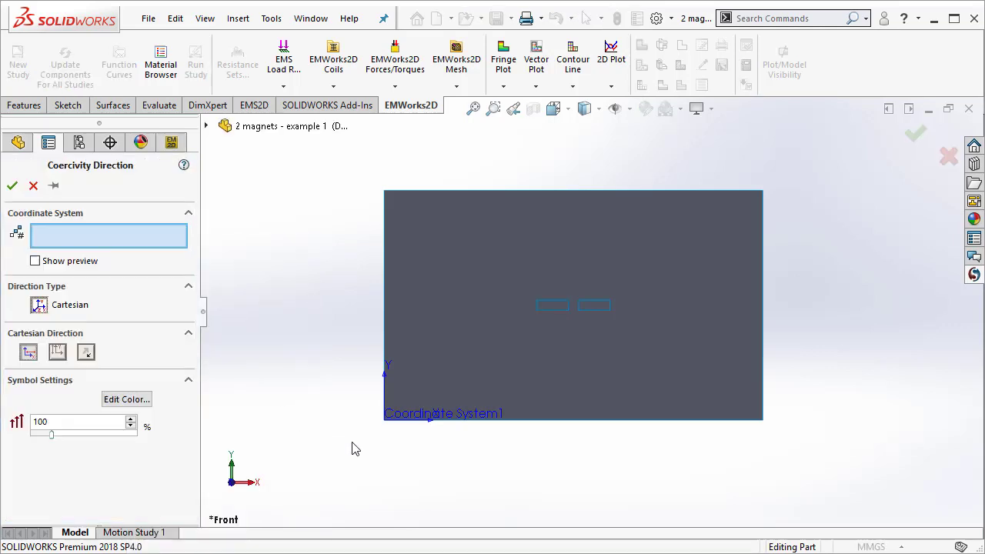
pyautogui.click(442, 415)
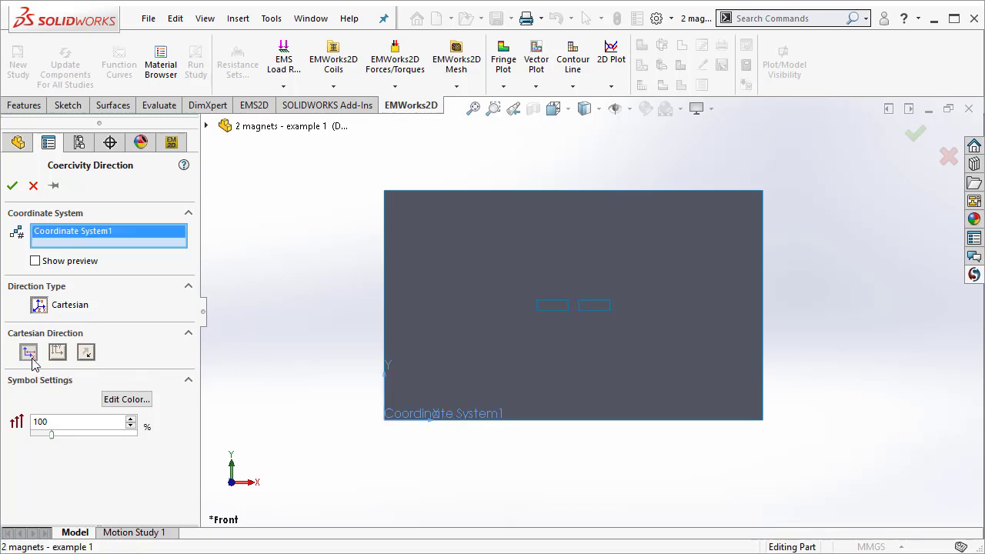
pyautogui.click(36, 261)
pyautogui.moveTo(52, 435); pyautogui.dragTo(77, 435)
pyautogui.click(12, 185)
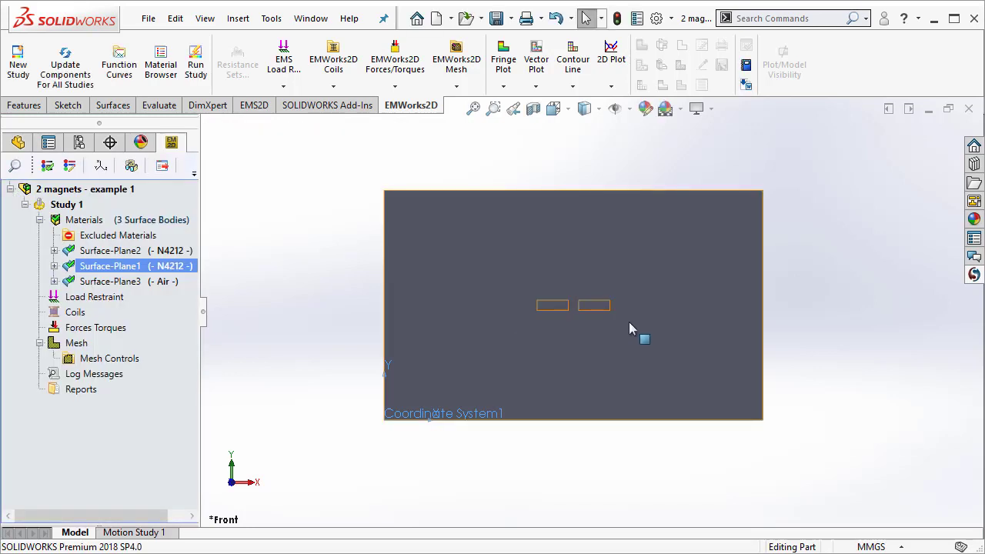
pyautogui.scroll(-2, 558, 305)
pyautogui.scroll(-6, 557, 306)
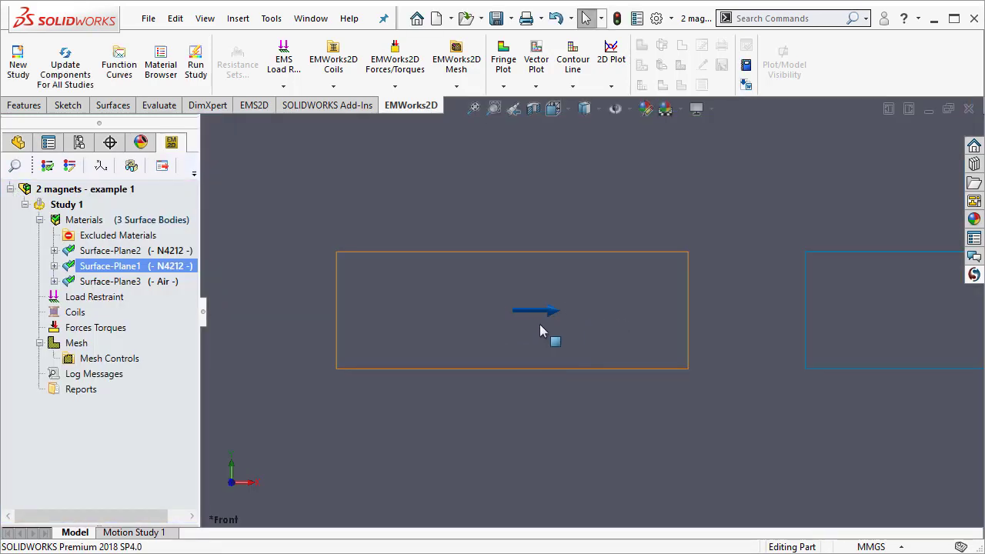
pyautogui.scroll(5, 685, 388)
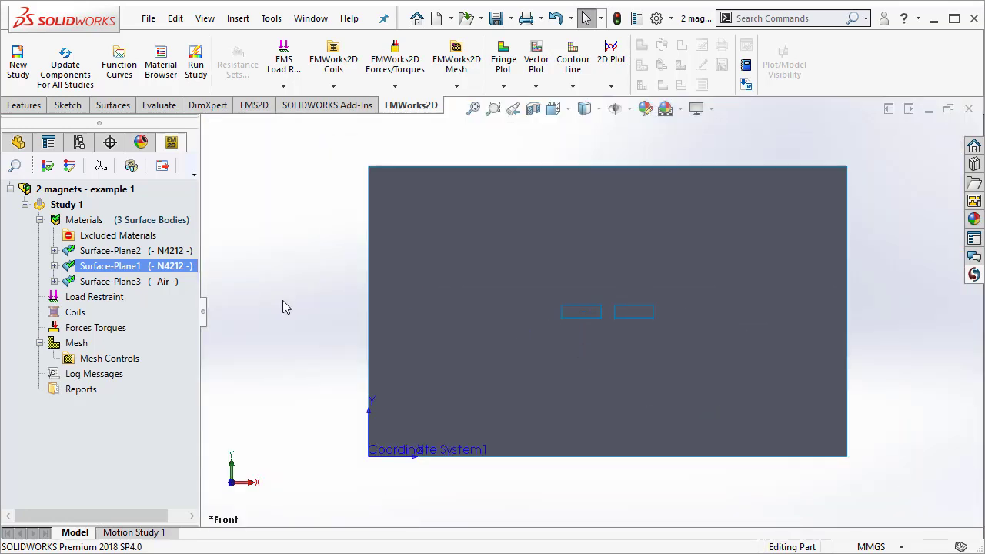
# - Set the coercivity direction of Surface-Plane2 along the X axis of Coordinate System1, previewing it with a 255 % symbol size, and check both magnets' arrows
pyautogui.click(143, 250)
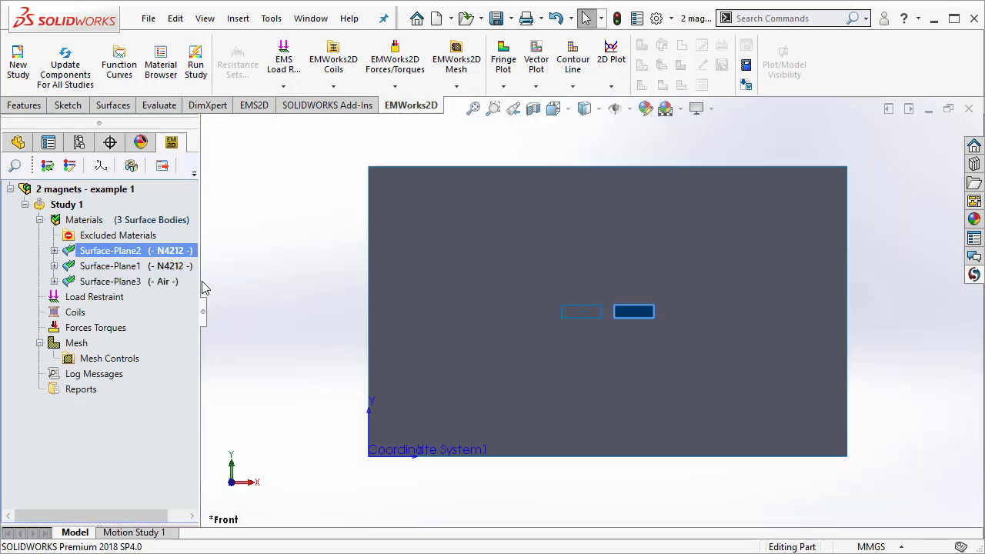
pyautogui.rightClick(131, 253)
pyautogui.click(193, 370)
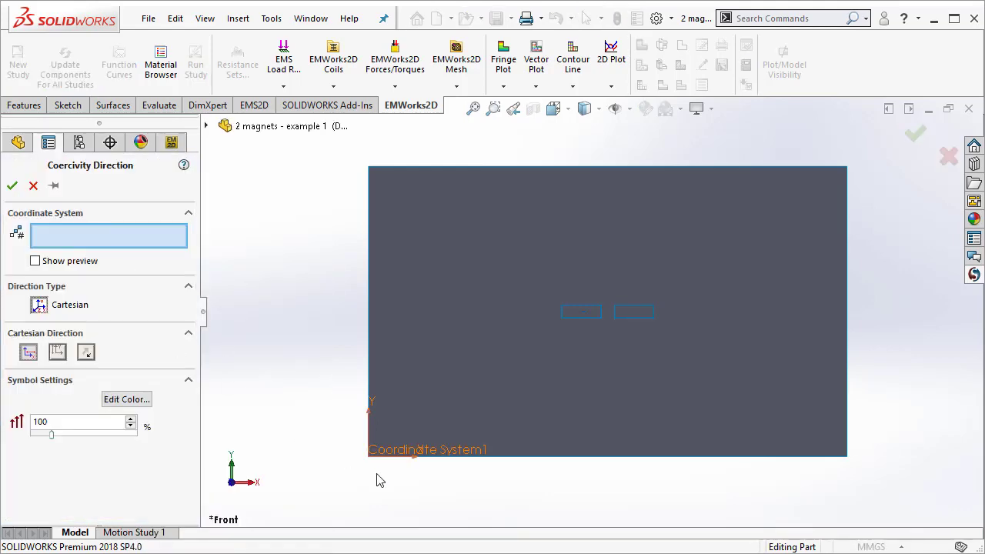
pyautogui.click(415, 454)
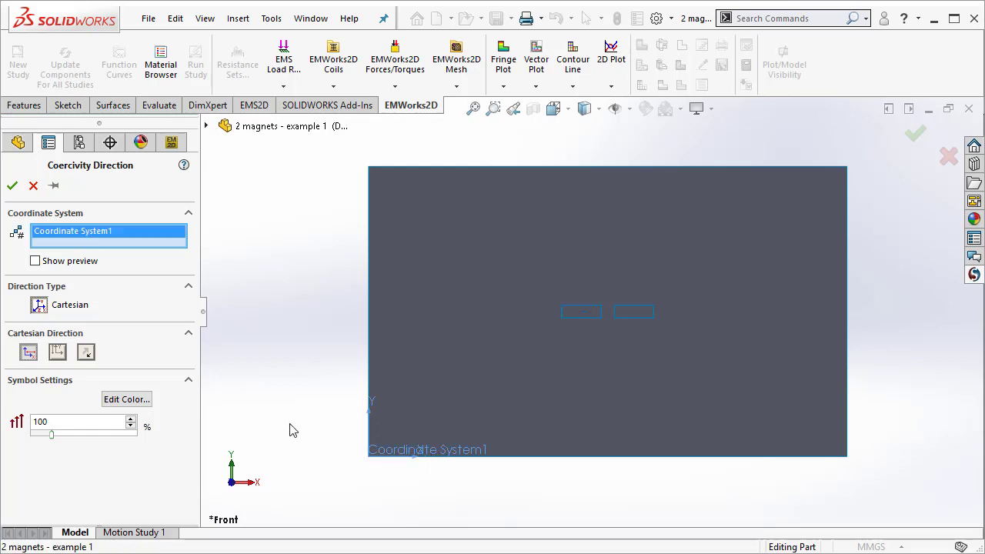
pyautogui.click(29, 354)
pyautogui.click(35, 261)
pyautogui.moveTo(51, 435); pyautogui.dragTo(88, 454)
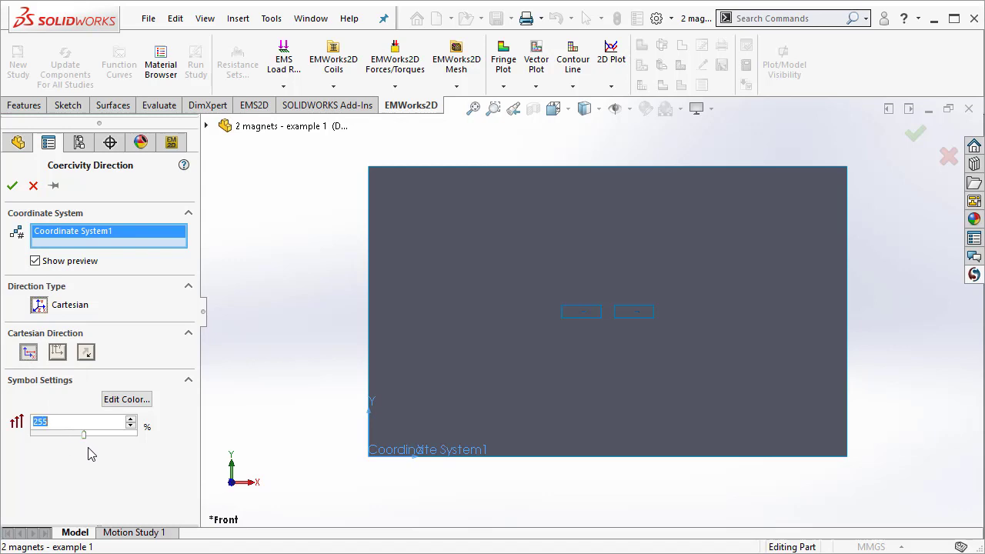
pyautogui.click(12, 186)
pyautogui.scroll(-5, 631, 319)
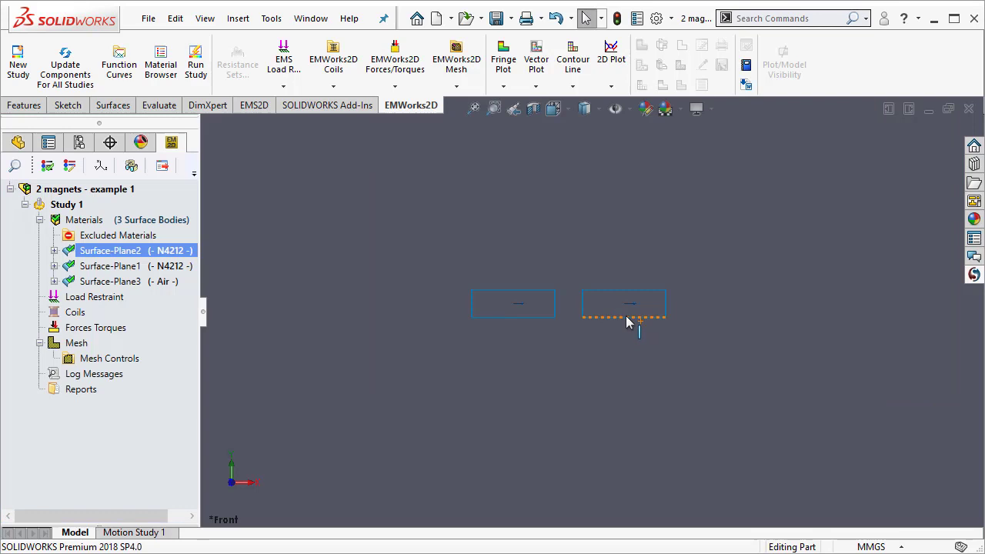
pyautogui.scroll(-1, 622, 322)
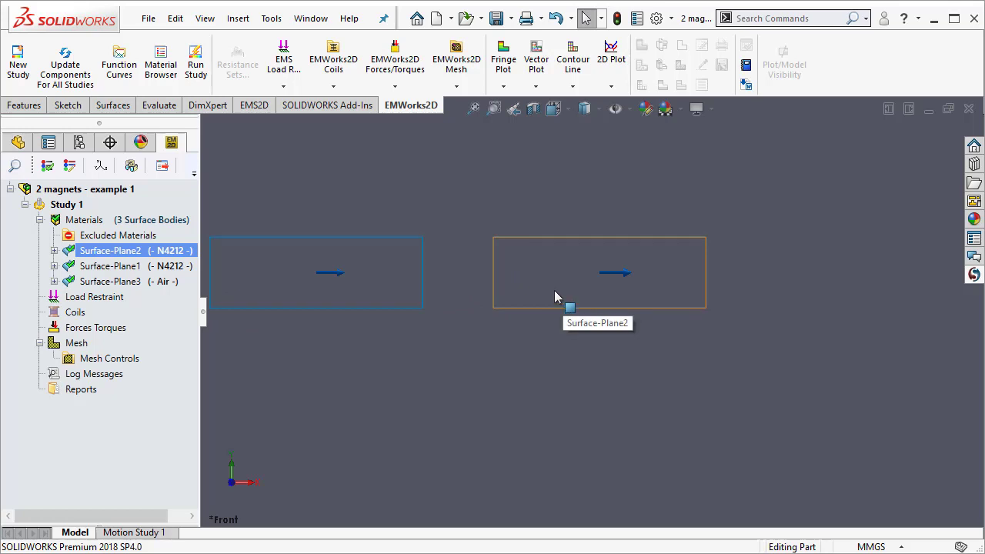
pyautogui.press('f')
pyautogui.press('f')
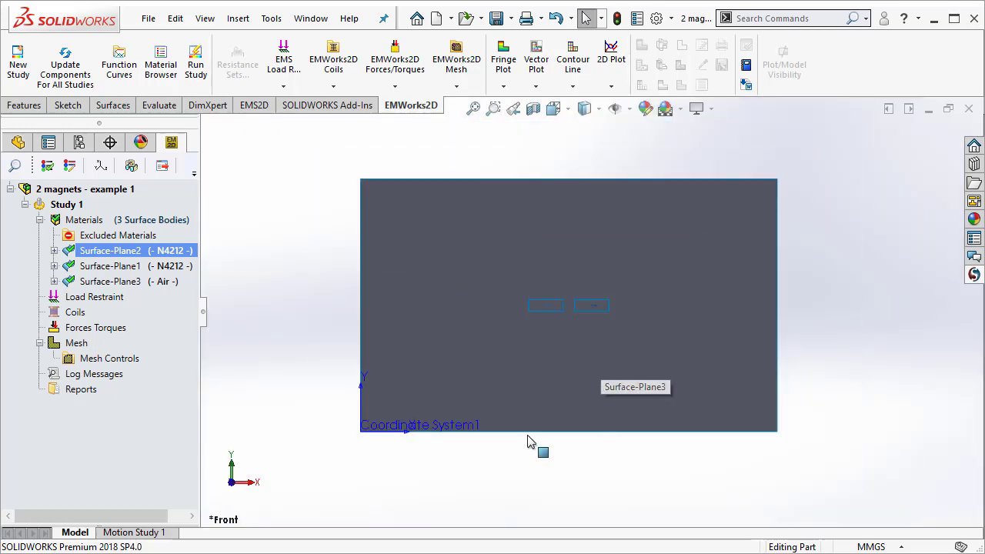
# - Add a Virtual Work force computation on the face of the magnet Surface-Plane2
pyautogui.click(101, 331)
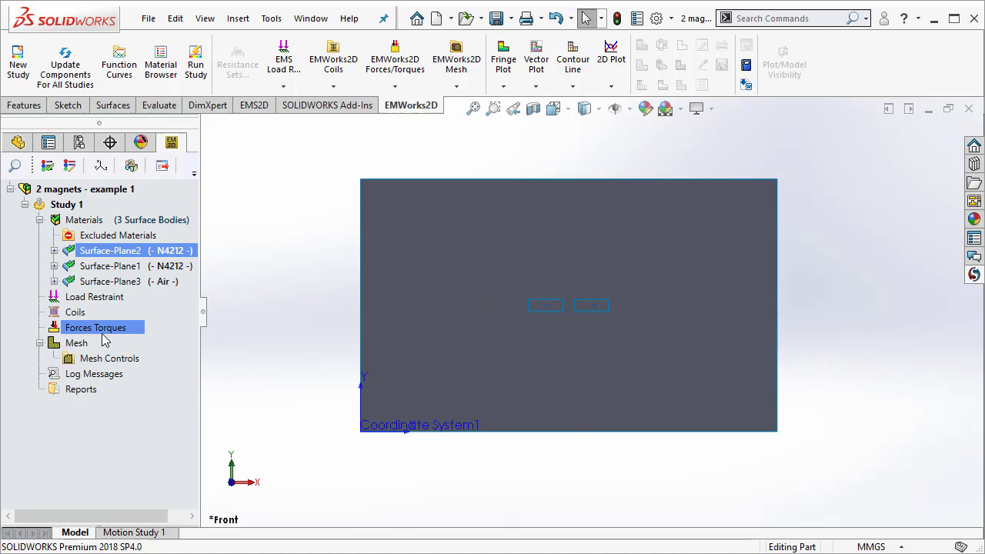
pyautogui.rightClick(106, 341)
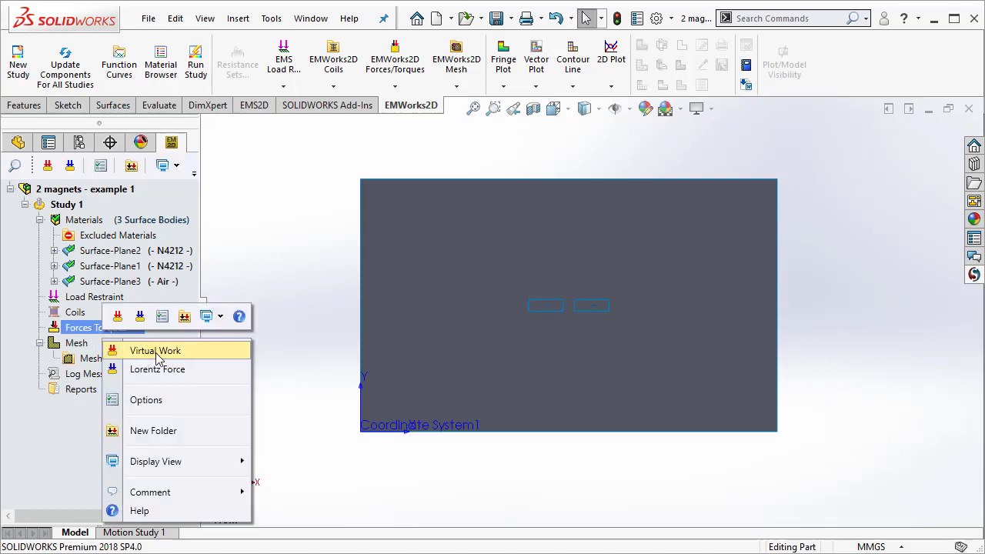
pyautogui.click(129, 345)
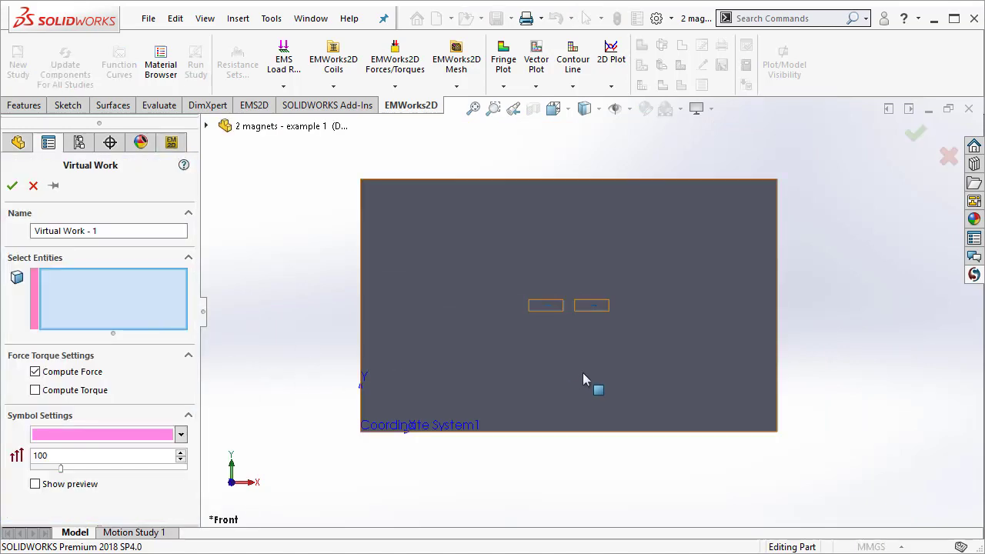
pyautogui.scroll(-3, 591, 347)
pyautogui.click(605, 268)
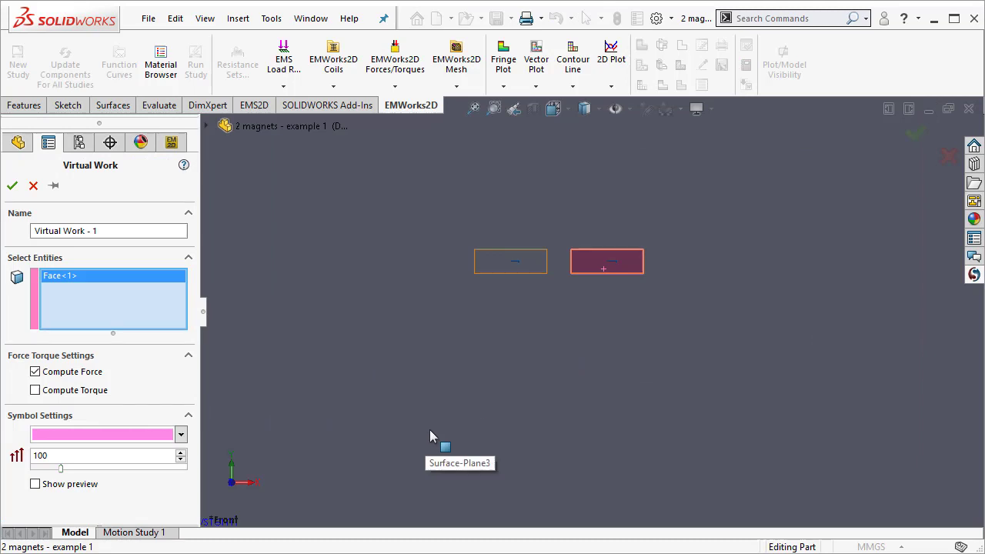
pyautogui.scroll(3, 442, 433)
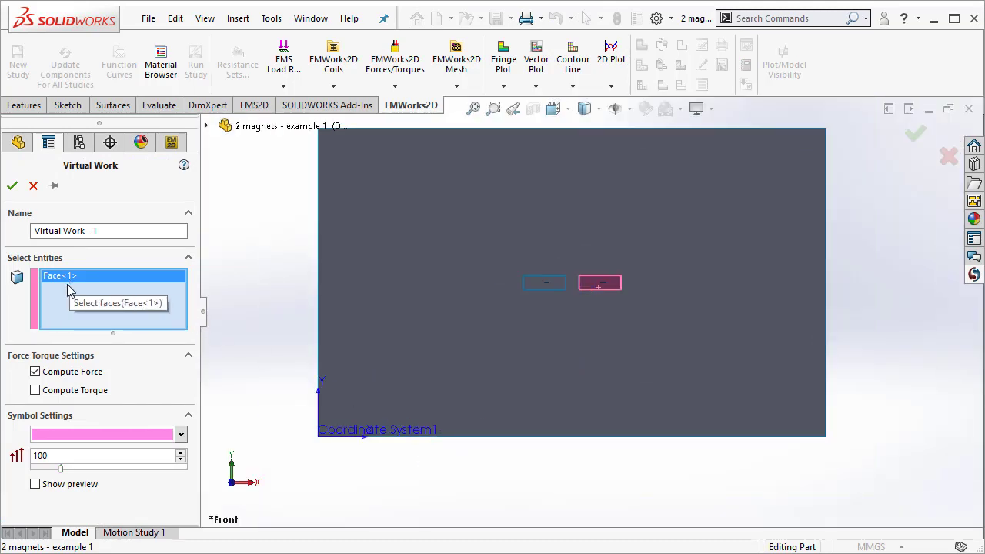
pyautogui.click(13, 185)
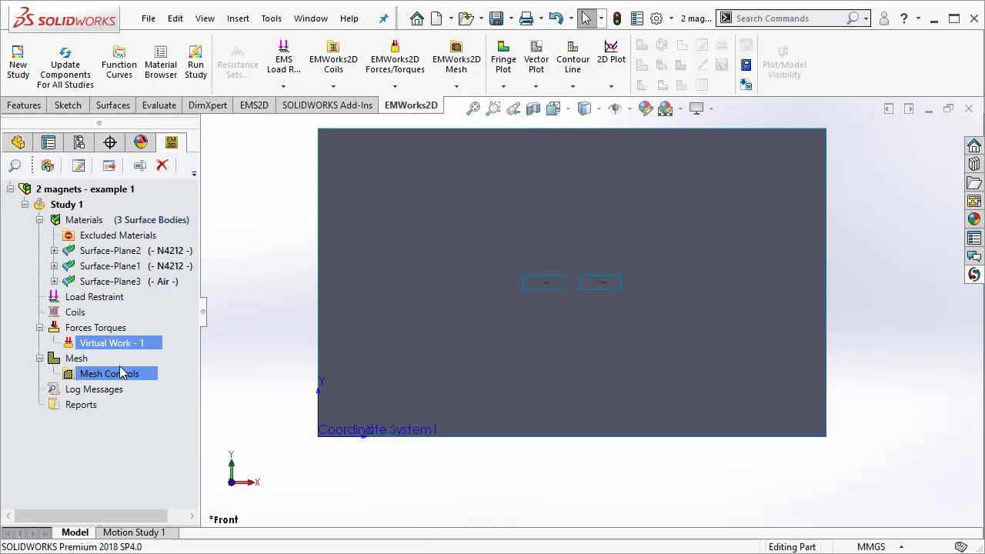
# - Mesh the model with a density somewhat finer than the default, inspect the mesh around the magnets, and run Study 1
pyautogui.rightClick(80, 360)
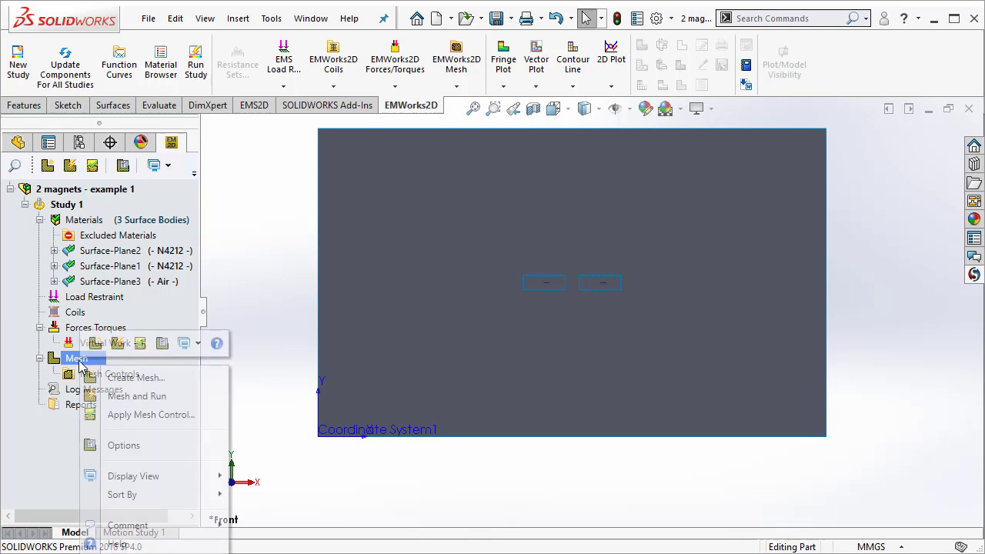
pyautogui.click(155, 379)
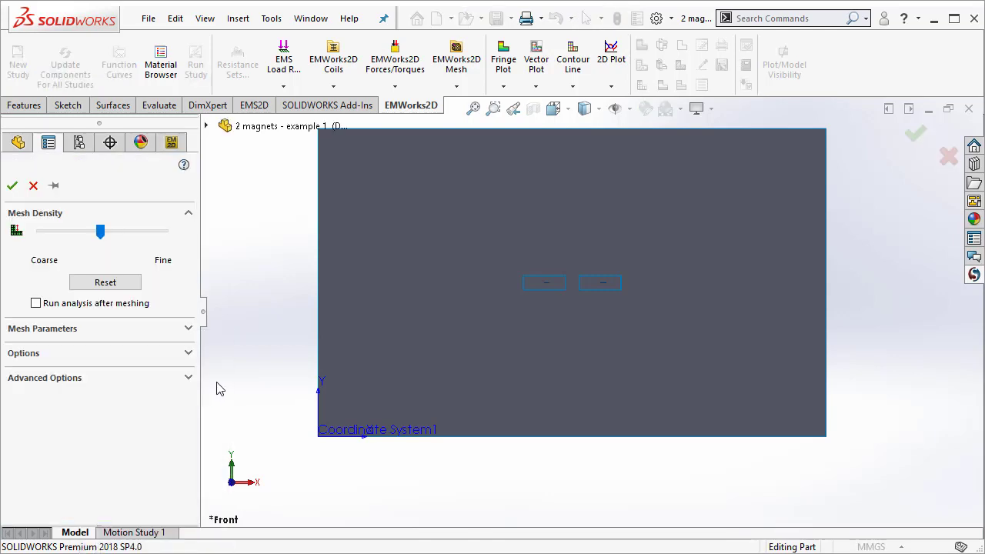
pyautogui.moveTo(104, 237); pyautogui.dragTo(120, 260)
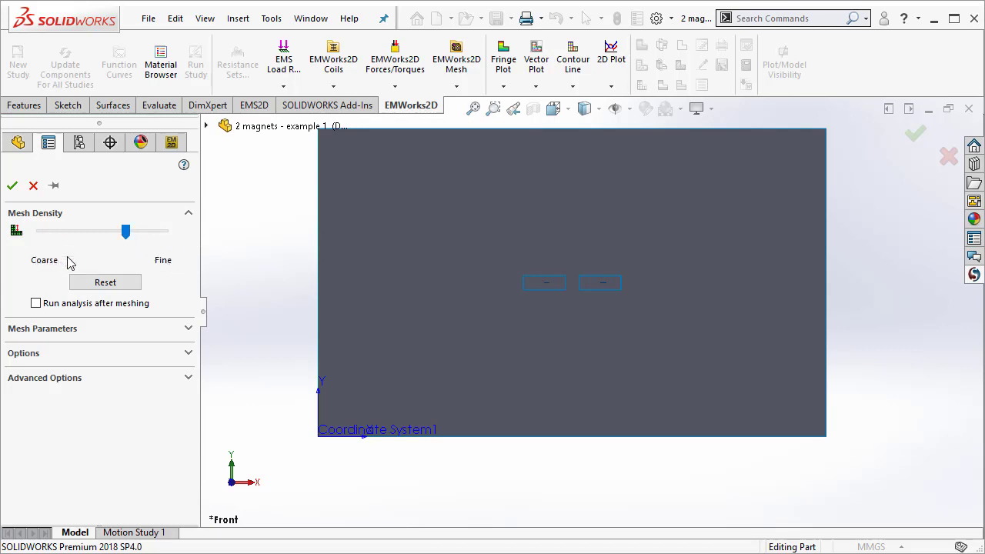
pyautogui.click(13, 185)
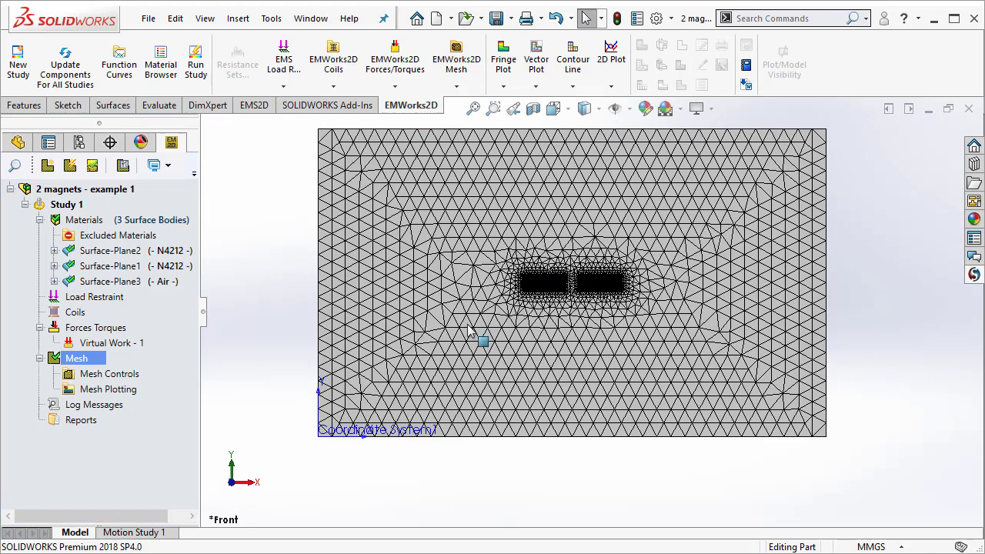
pyautogui.scroll(-4, 569, 306)
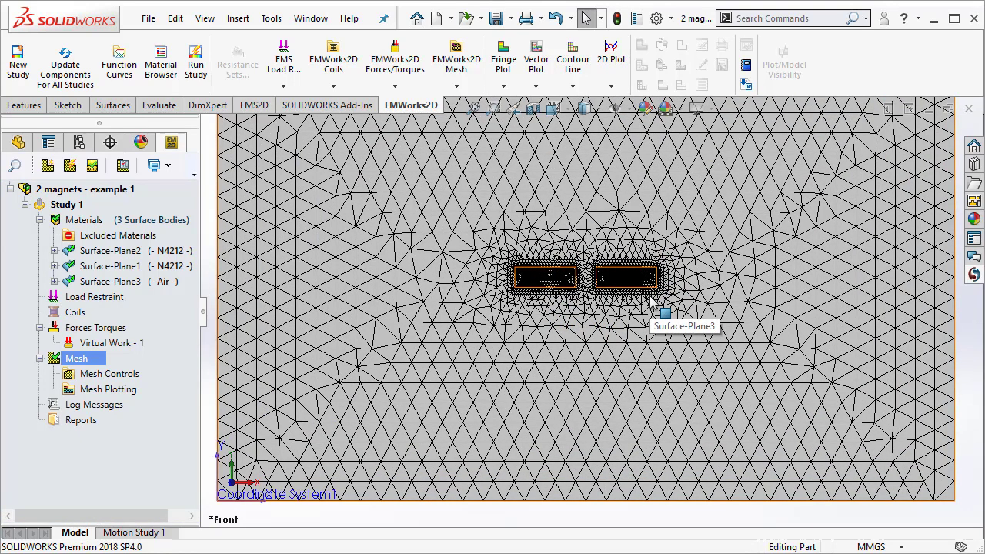
pyautogui.press('f')
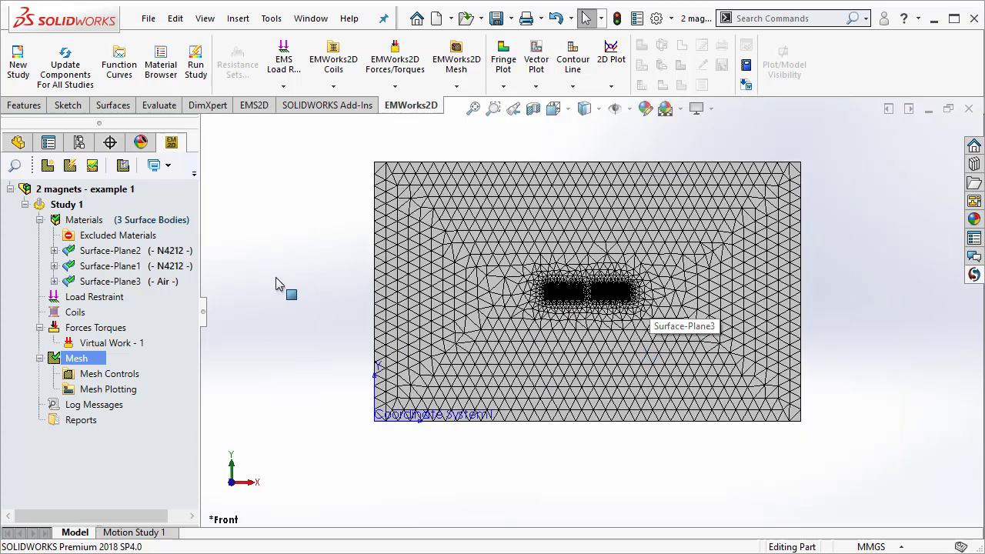
pyautogui.rightClick(63, 203)
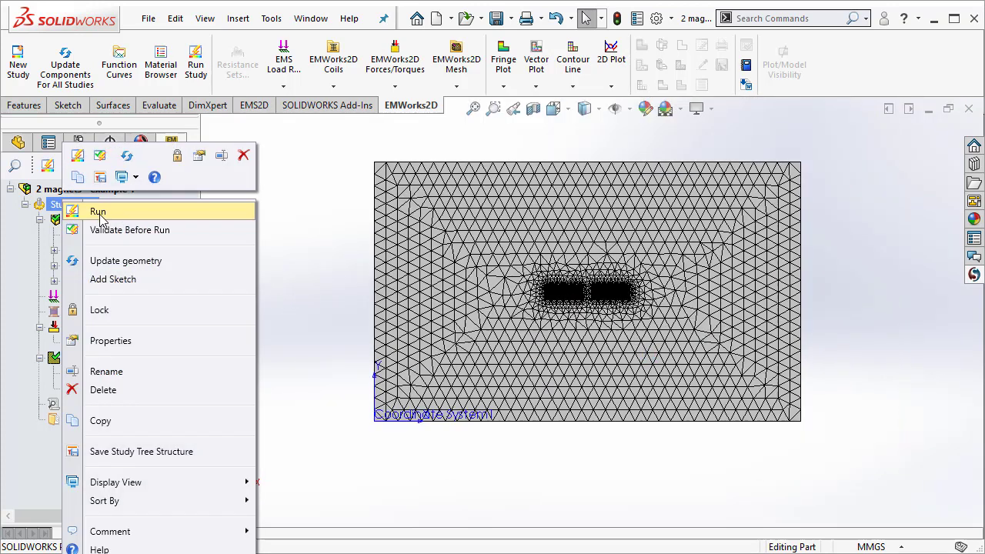
pyautogui.click(98, 213)
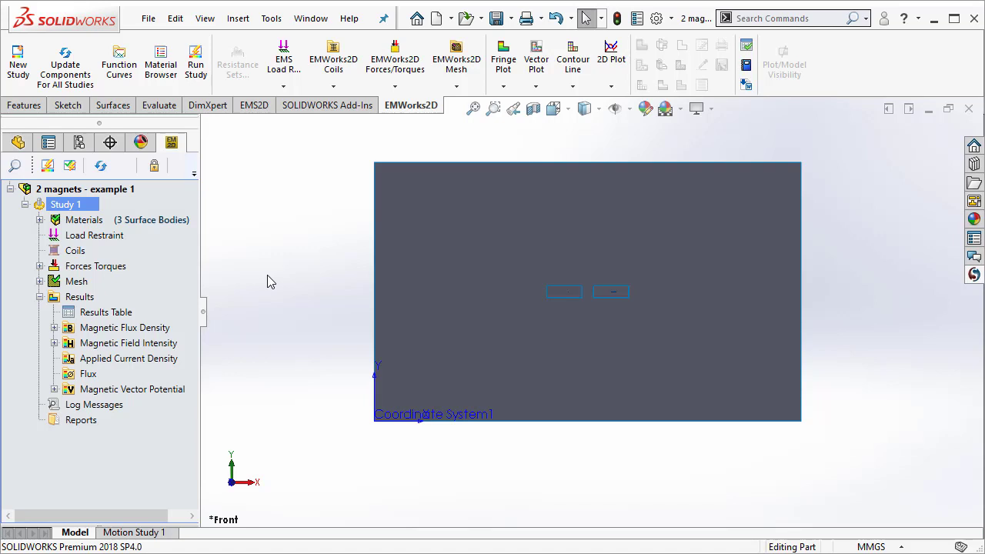
# - Examine the force components Fx and Fy of Virtual Work - 1 in the study's Results Table, and close the table
pyautogui.click(122, 313)
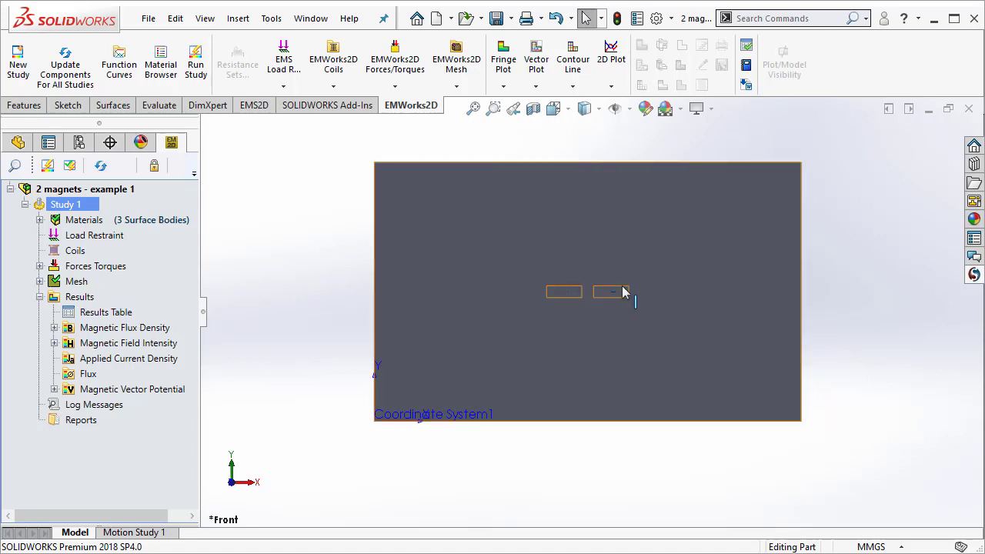
pyautogui.scroll(-2, 619, 296)
pyautogui.doubleClick(139, 314)
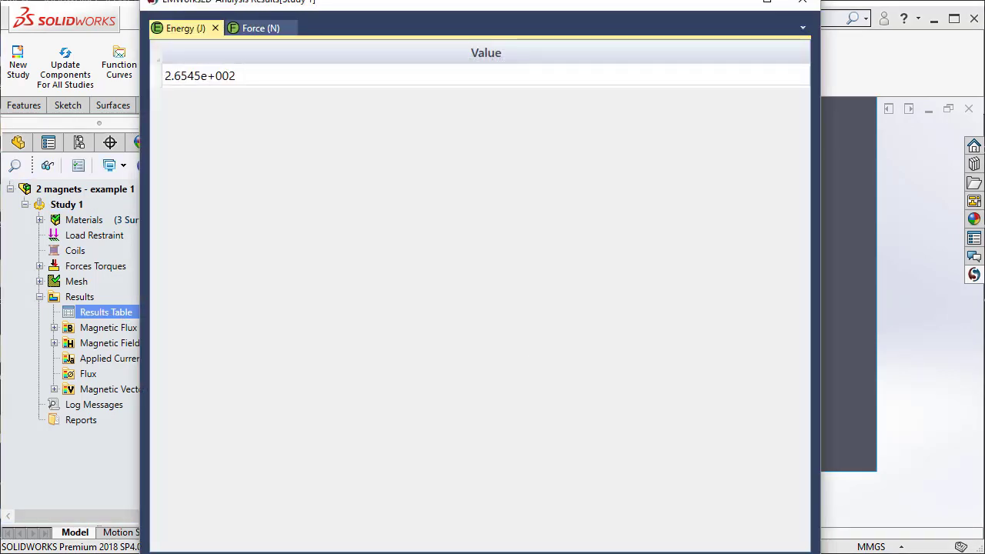
pyautogui.moveTo(818, 550); pyautogui.dragTo(714, 332)
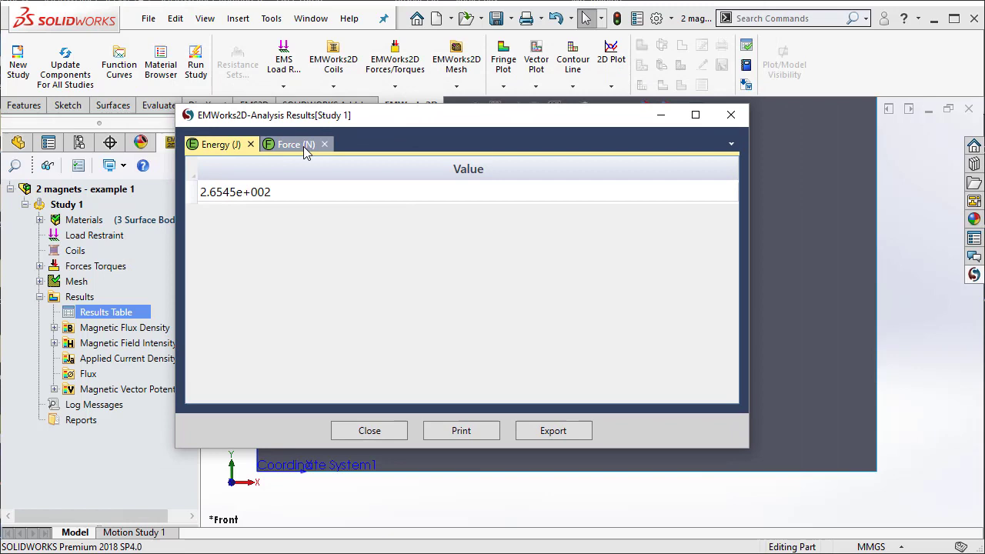
pyautogui.click(303, 146)
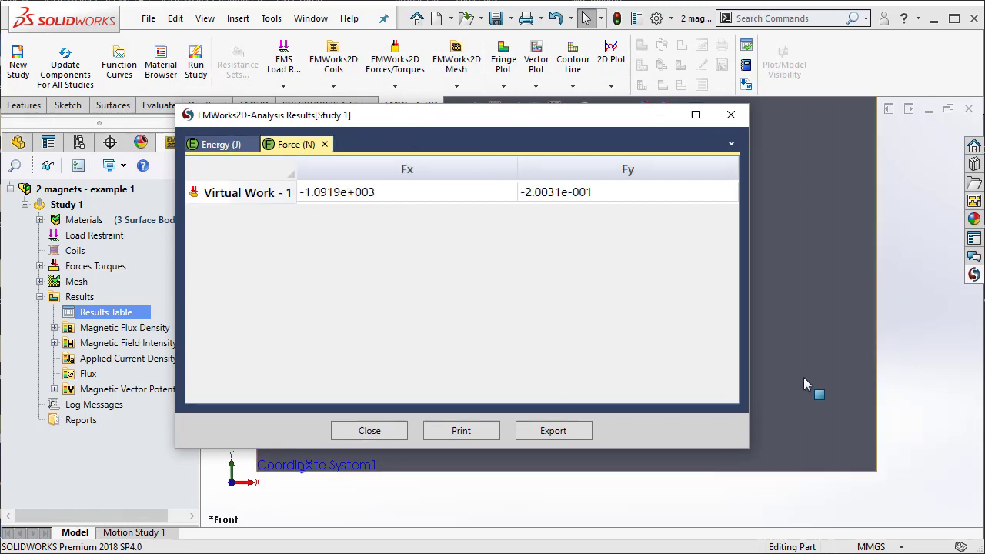
pyautogui.moveTo(747, 449); pyautogui.dragTo(706, 346)
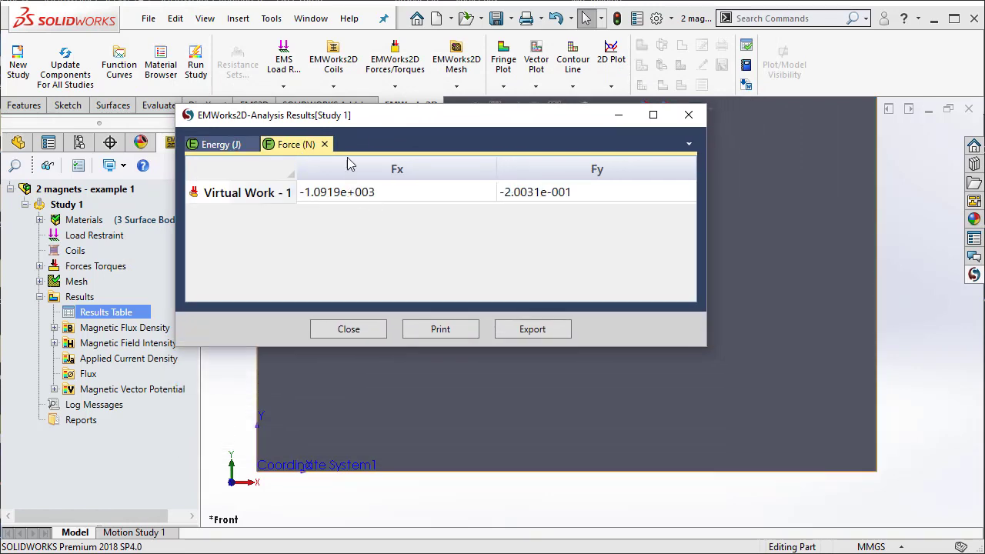
pyautogui.moveTo(382, 120); pyautogui.dragTo(313, 160)
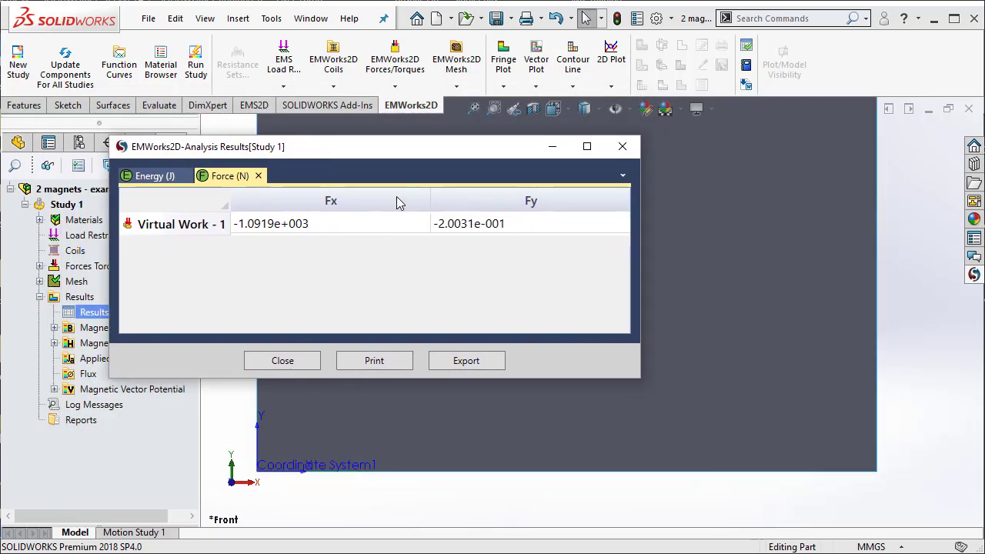
pyautogui.moveTo(397, 156); pyautogui.dragTo(457, 337)
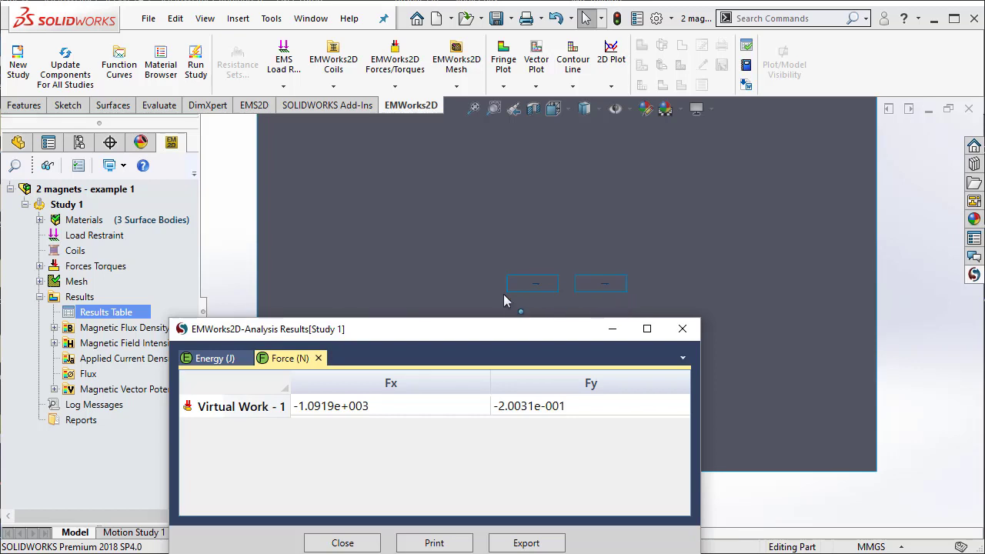
pyautogui.moveTo(490, 334); pyautogui.dragTo(338, 75)
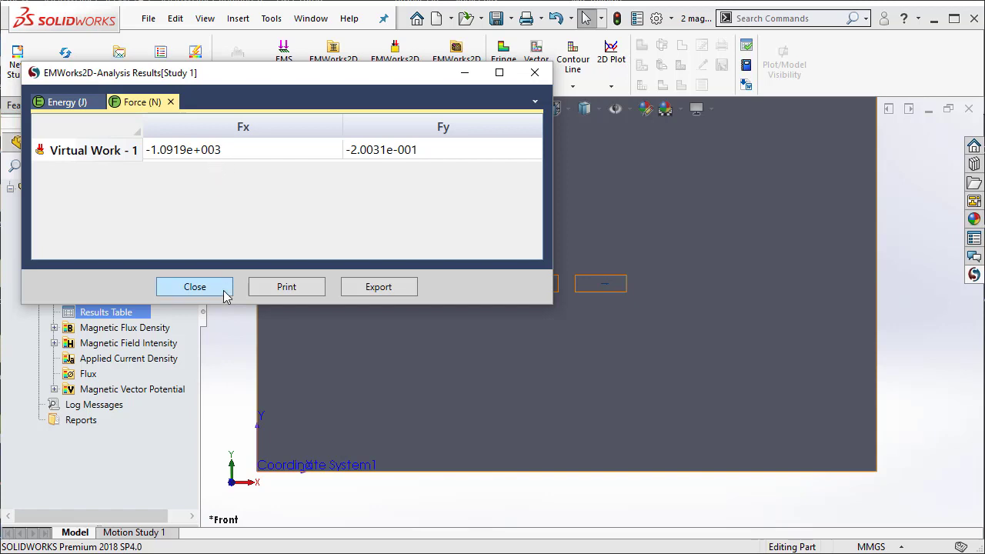
pyautogui.click(195, 286)
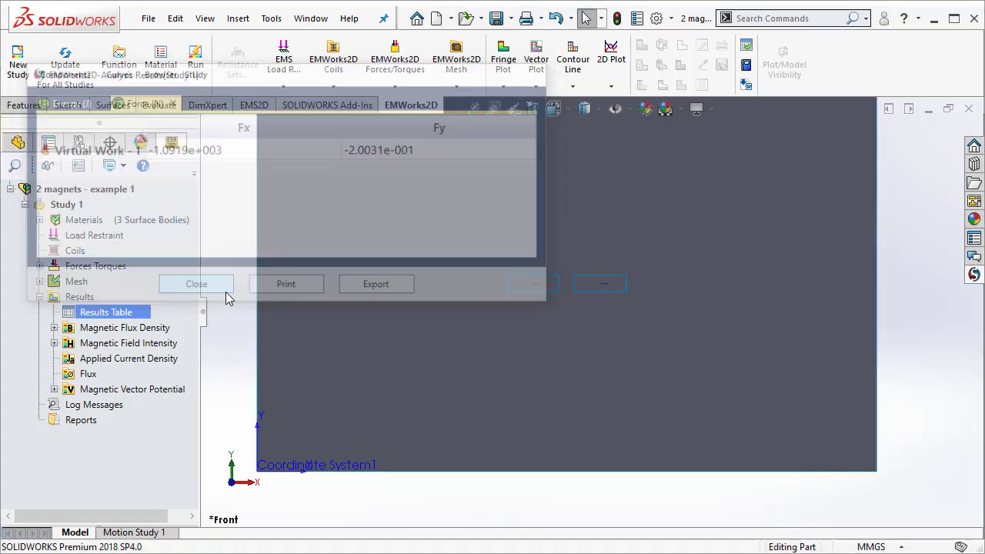
# - Change the Magnetic Vector Potential plot of Study 1 to a contour line display and inspect the lines around both magnets
pyautogui.press('f')
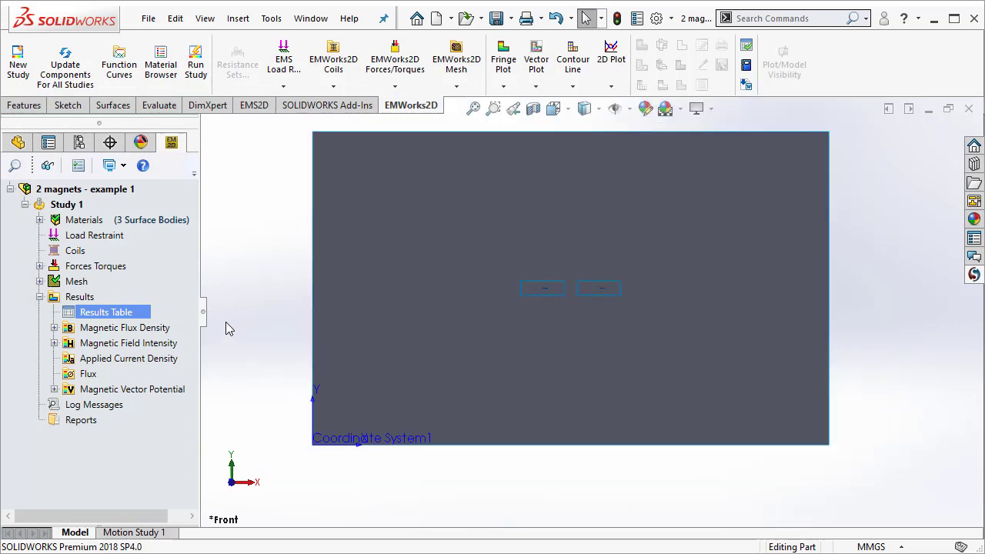
pyautogui.click(133, 359)
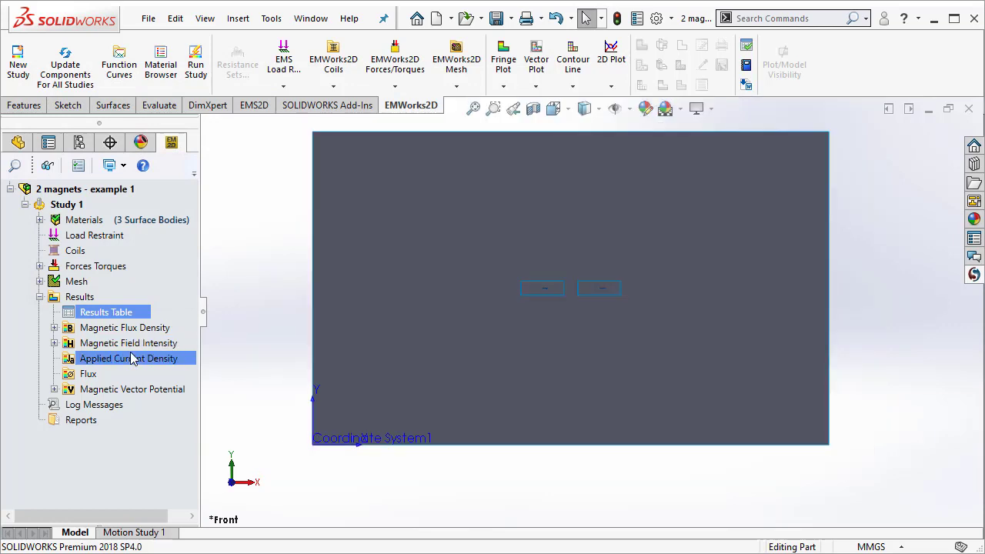
pyautogui.click(54, 389)
pyautogui.click(141, 406)
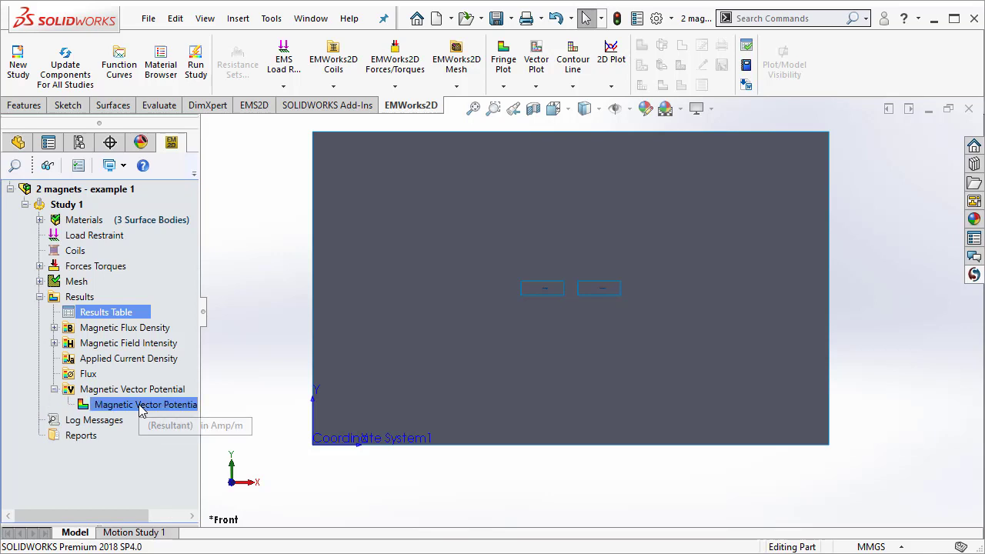
pyautogui.rightClick(140, 406)
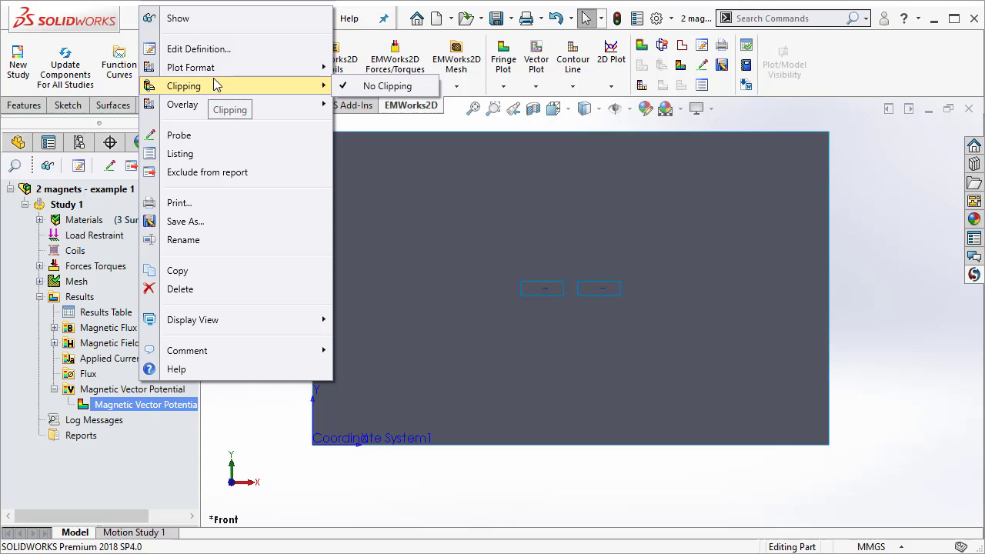
pyautogui.moveTo(211, 68)
pyautogui.click(389, 85)
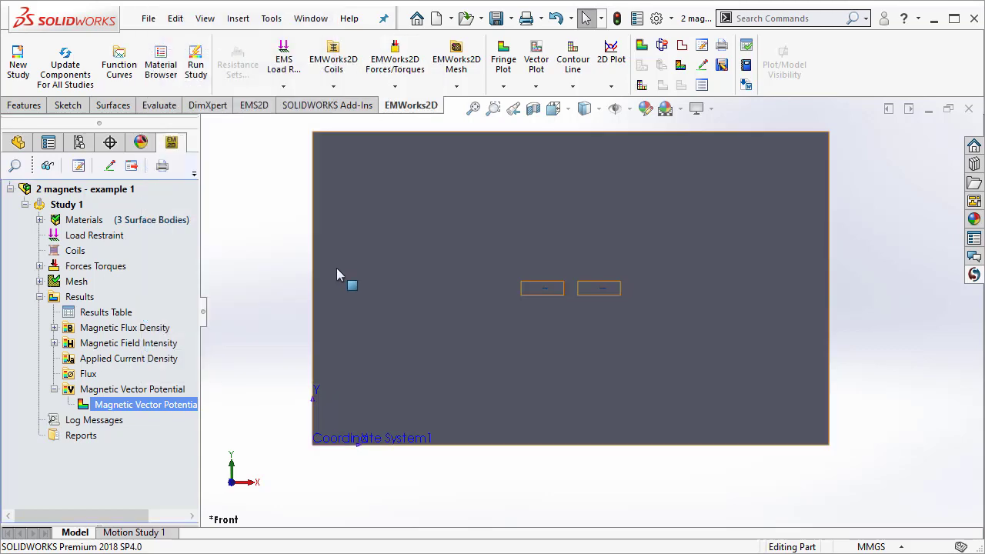
pyautogui.scroll(-5, 405, 321)
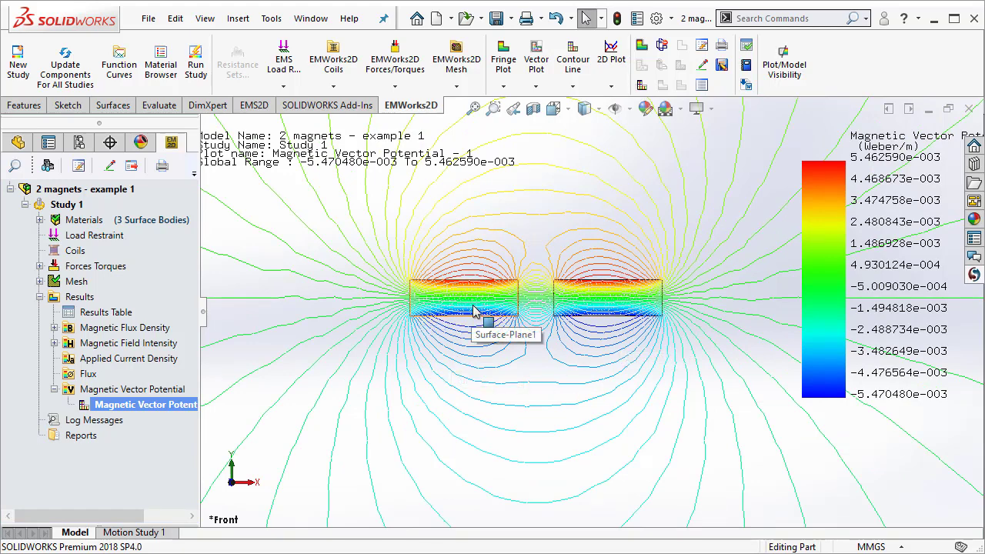
pyautogui.scroll(-3, 531, 308)
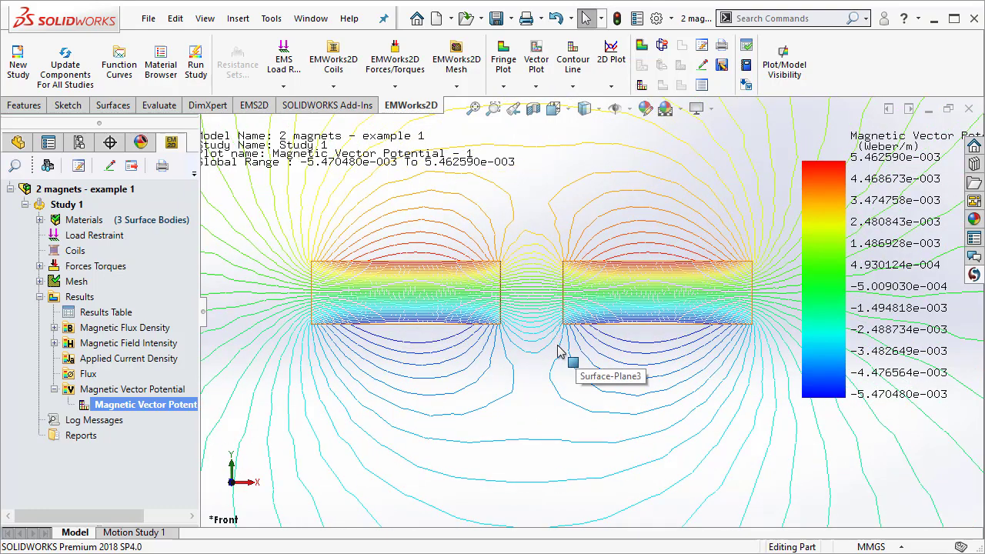
pyautogui.scroll(5, 570, 362)
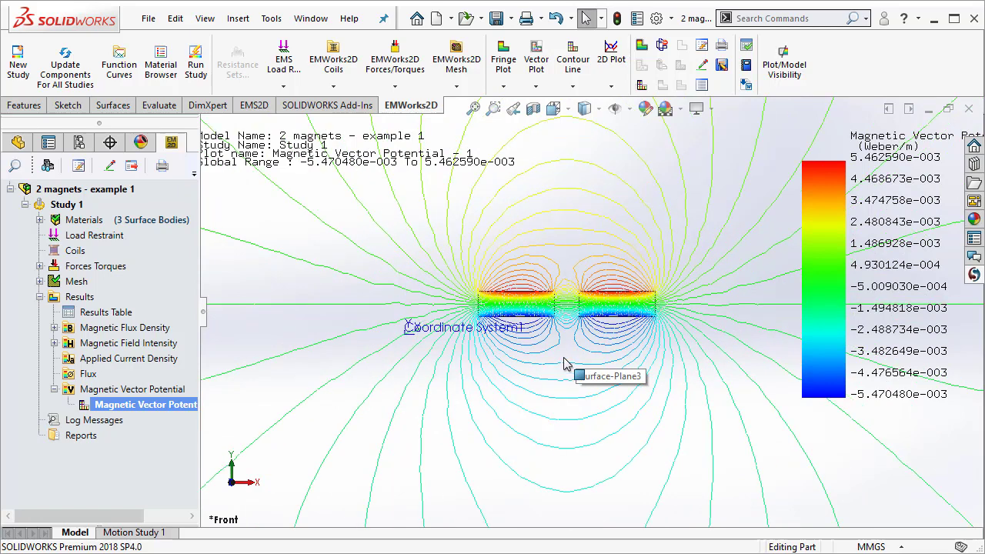
# - Show the Magnetic Flux Density - 1 plot of Study 1 and compare it with the Magnetic Vector Potential lines
pyautogui.click(54, 327)
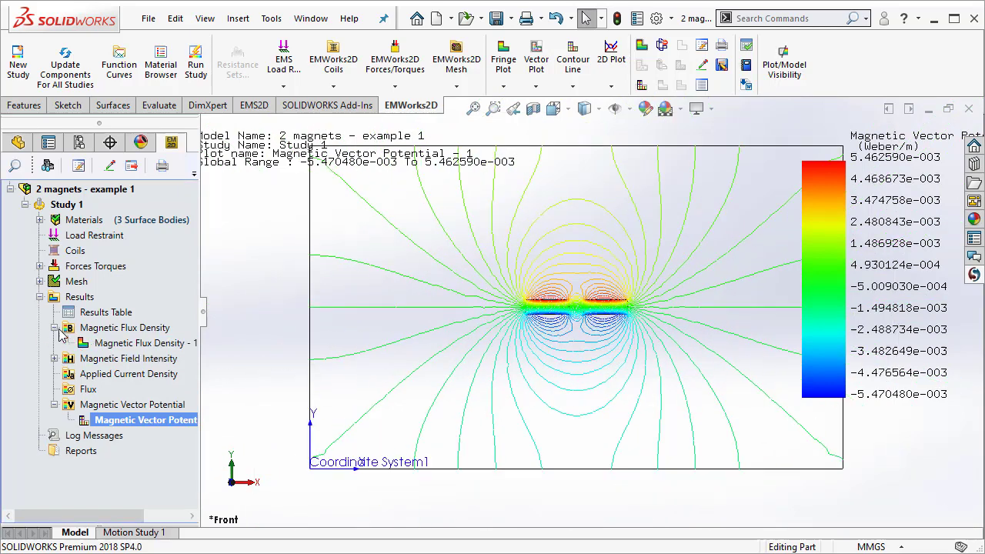
pyautogui.doubleClick(115, 342)
pyautogui.scroll(-2, 577, 295)
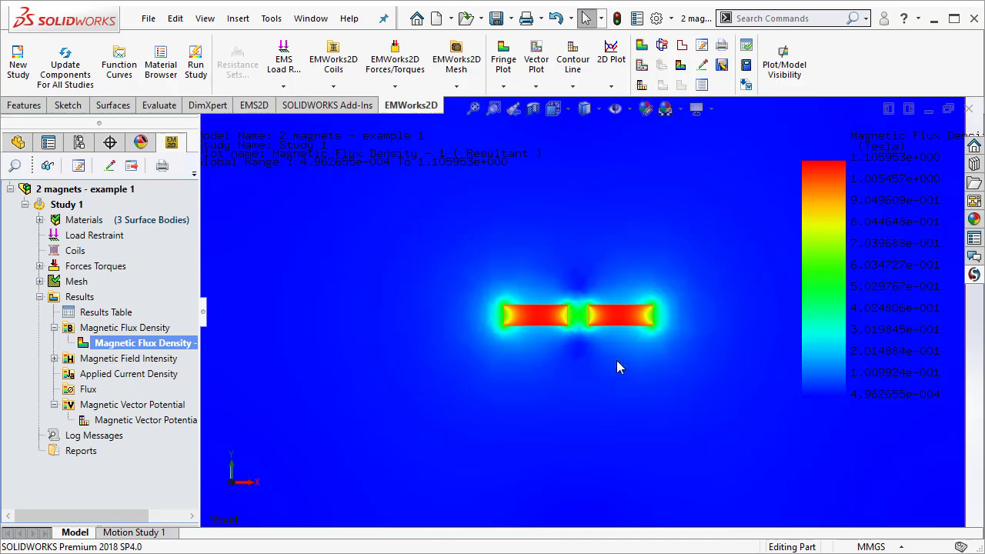
pyautogui.scroll(1, 616, 360)
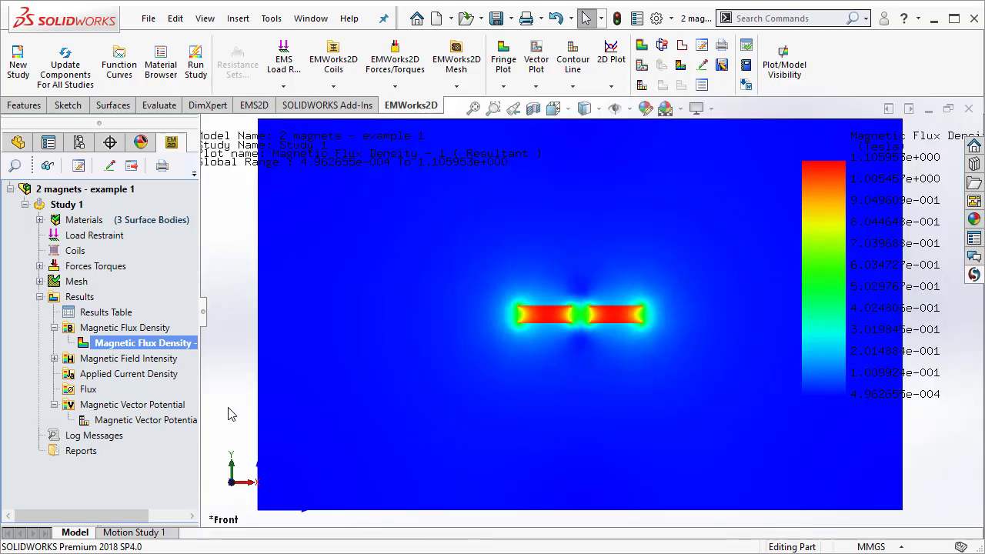
pyautogui.doubleClick(183, 420)
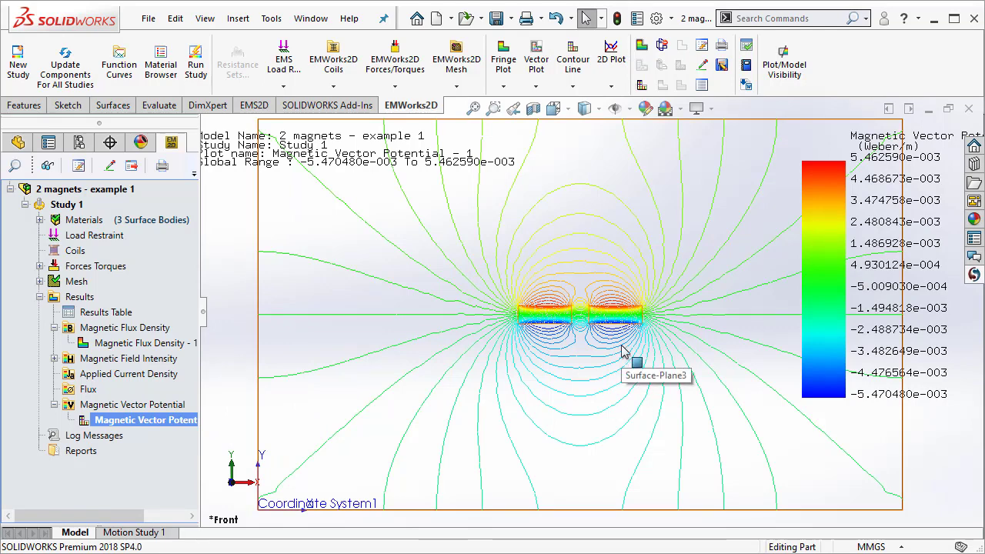
pyautogui.click(113, 343)
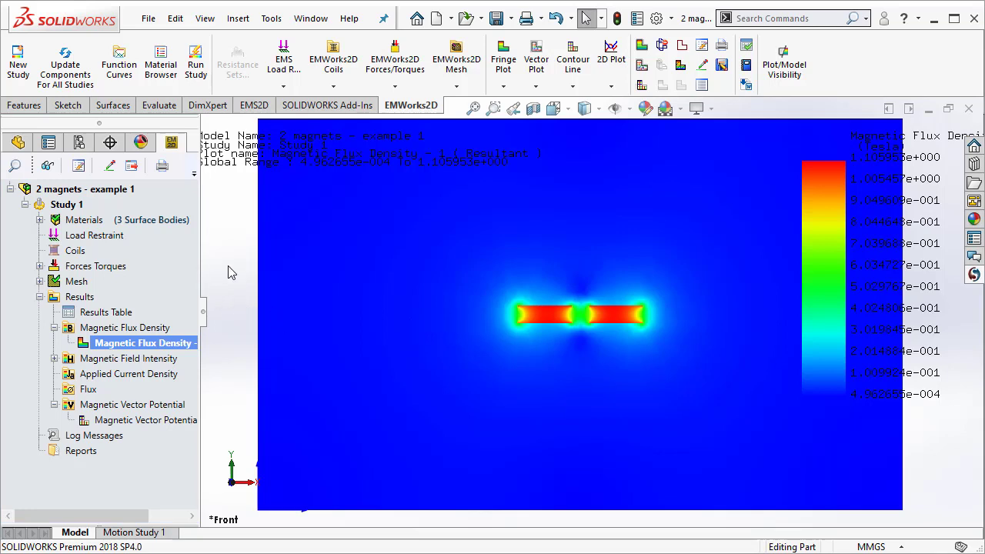
# - Copy Study 1 and paste it into the 2 magnets - example 1 model as Study 2
pyautogui.click(25, 204)
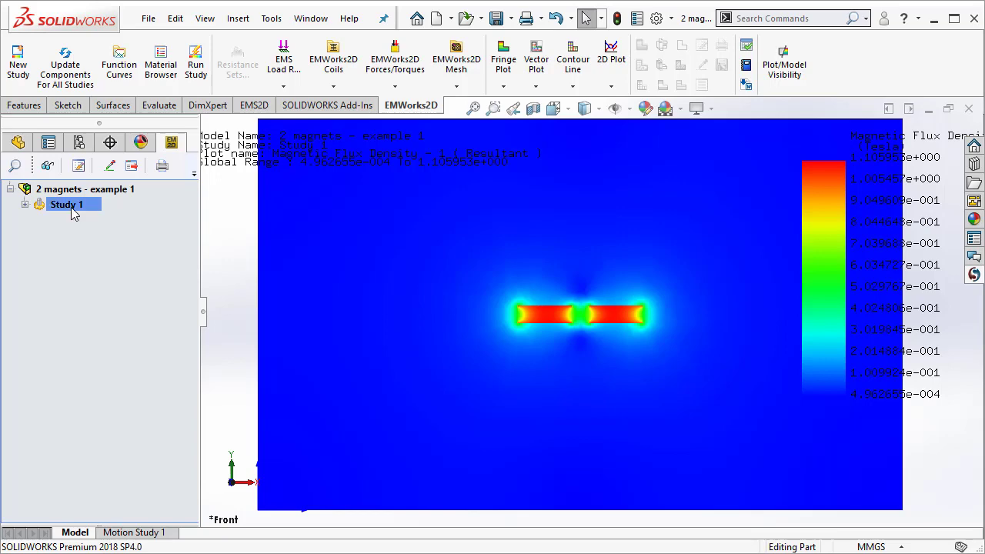
pyautogui.rightClick(73, 210)
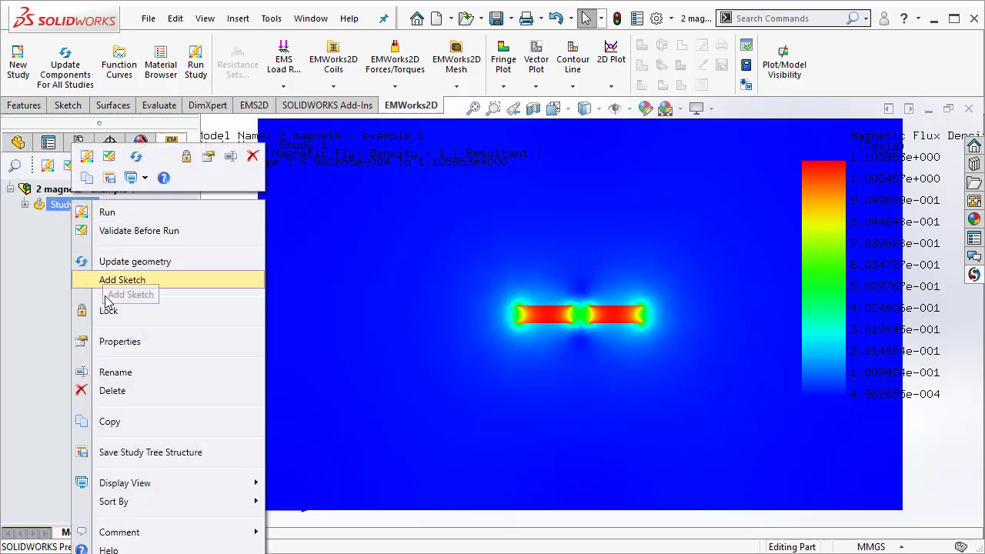
pyautogui.click(121, 422)
pyautogui.click(79, 191)
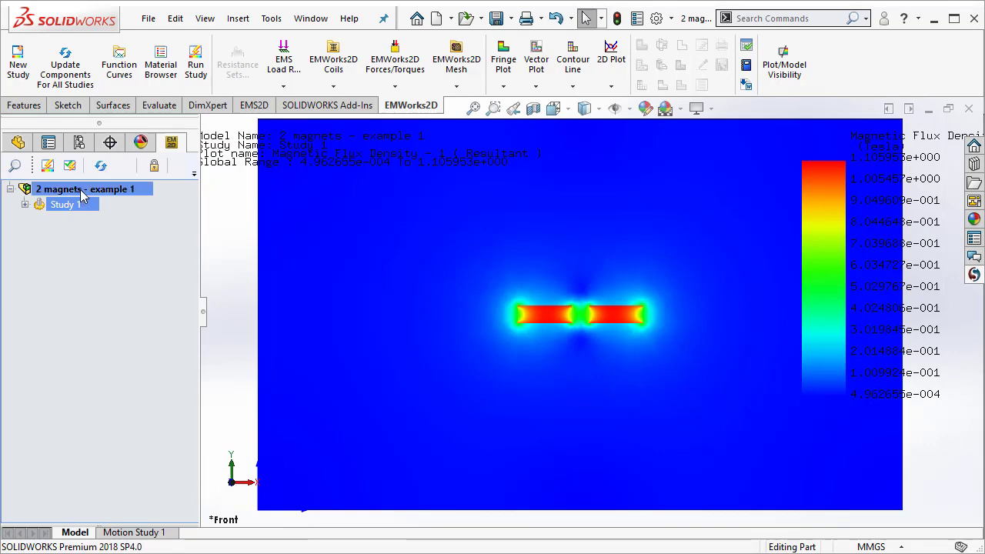
pyautogui.rightClick(79, 193)
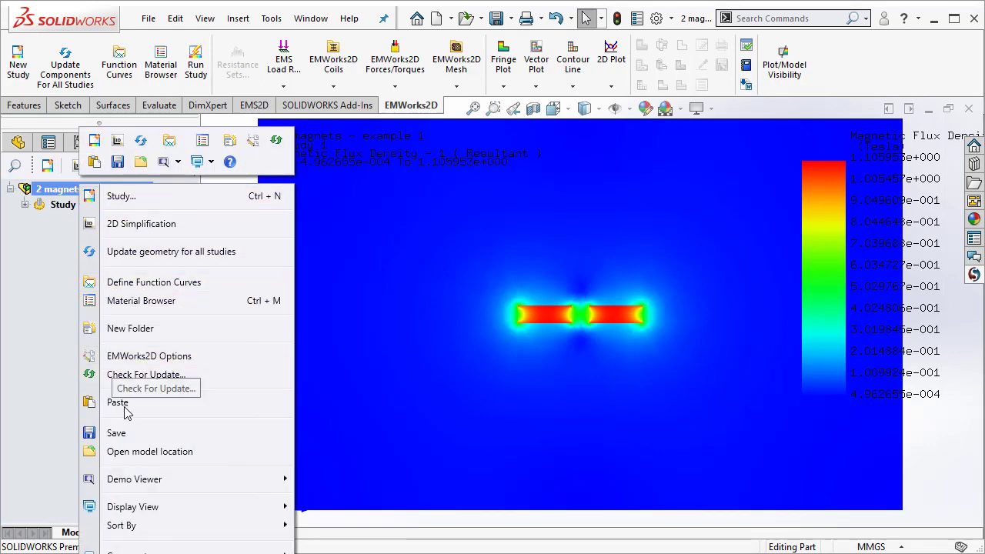
pyautogui.press('Escape')
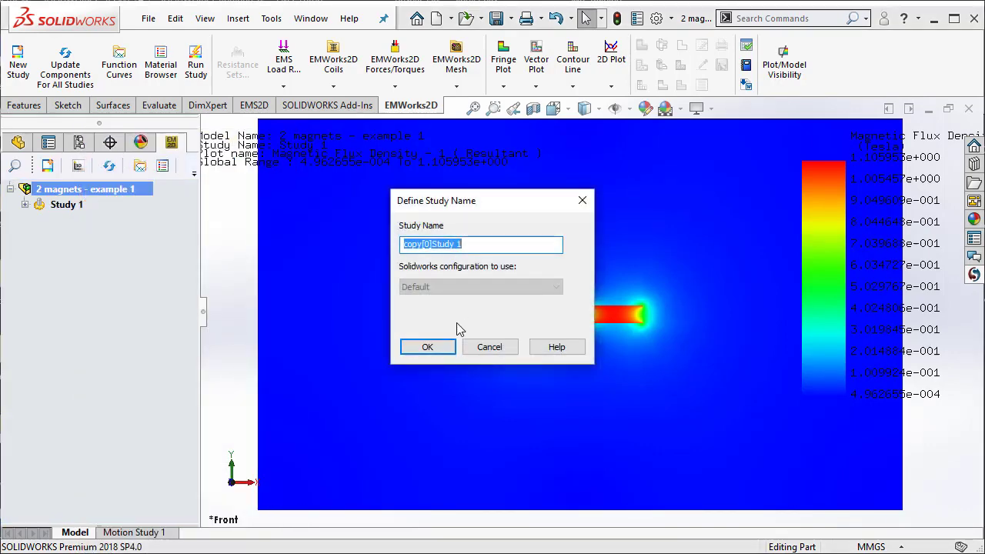
pyautogui.write('Study 2')
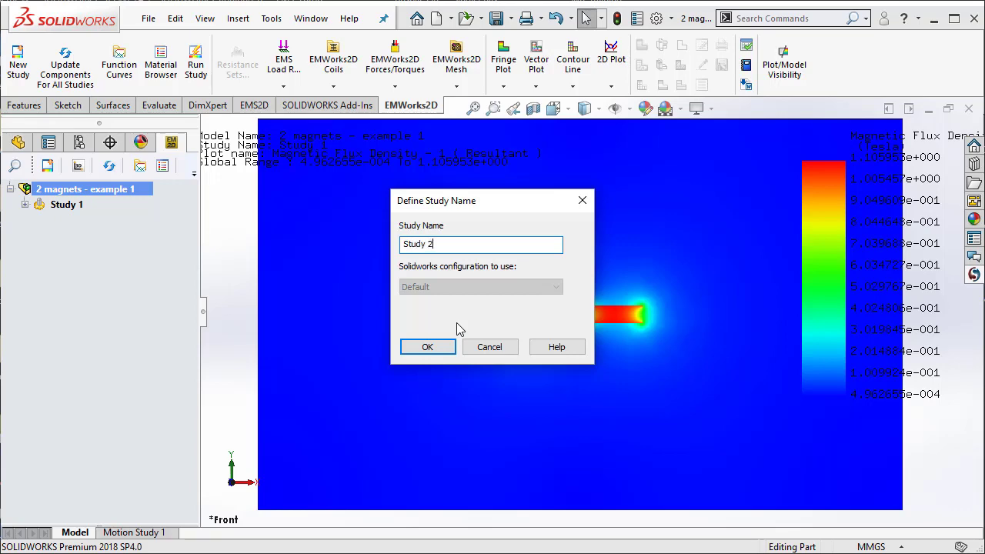
pyautogui.click(425, 347)
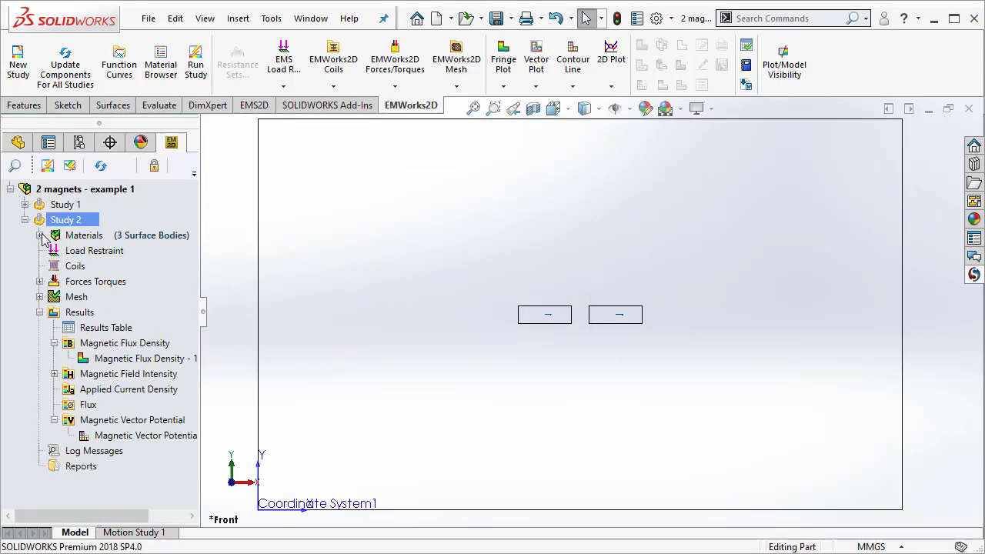
# - Reverse the X-axis coercivity direction of Surface-Plane2 in Study 2 and check the arrows on both magnets
pyautogui.click(39, 235)
pyautogui.click(112, 298)
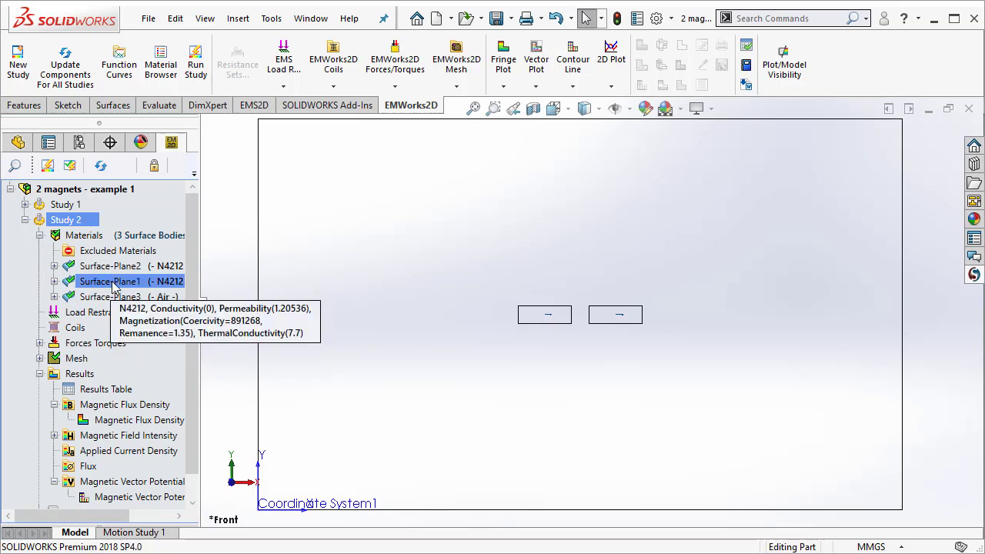
pyautogui.click(111, 266)
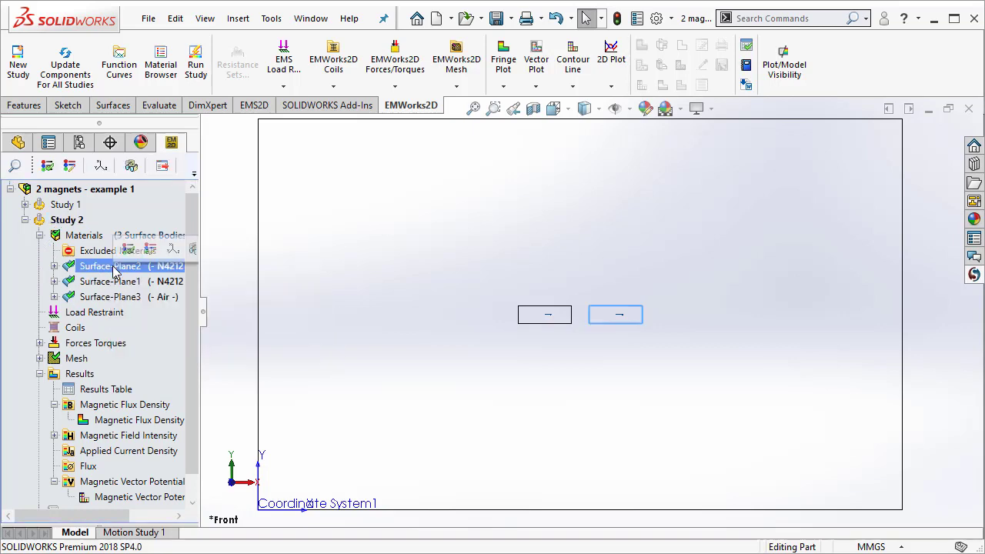
pyautogui.rightClick(113, 269)
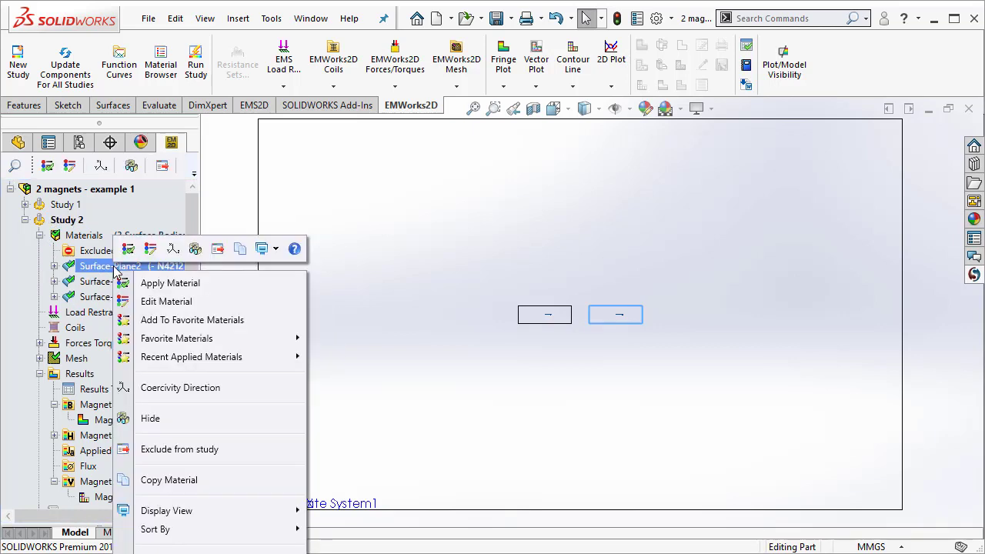
pyautogui.click(196, 390)
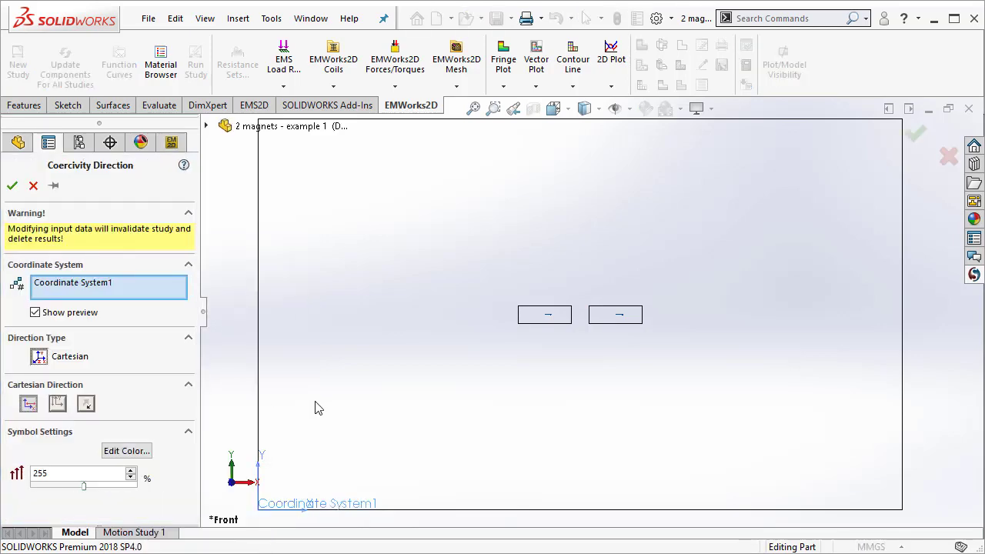
pyautogui.click(89, 404)
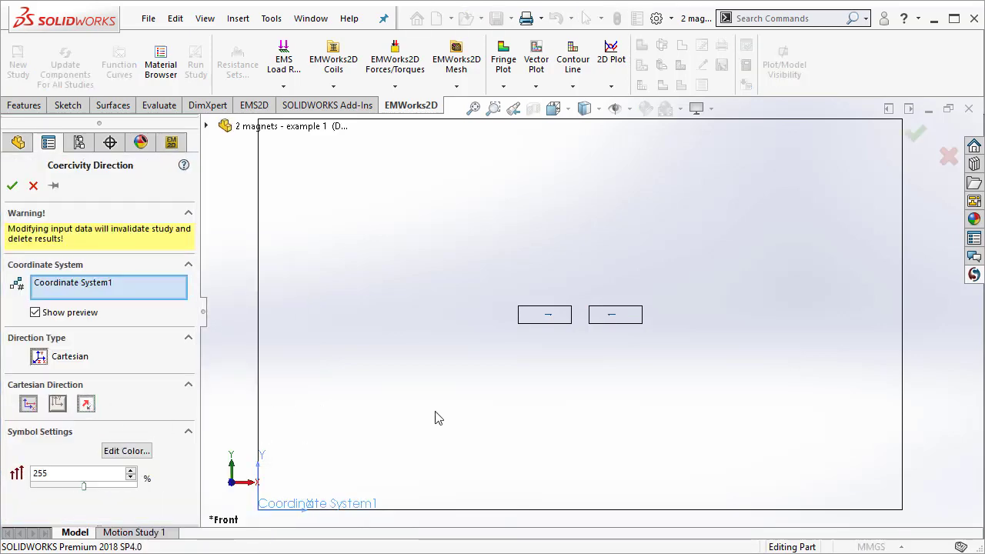
pyautogui.scroll(-4, 699, 321)
pyautogui.scroll(-1, 293, 329)
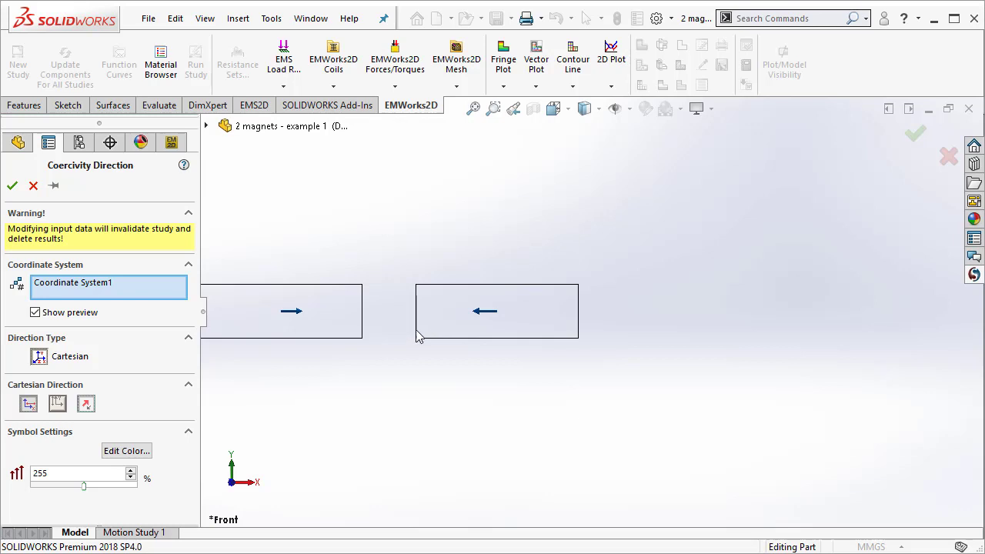
pyautogui.press('z')
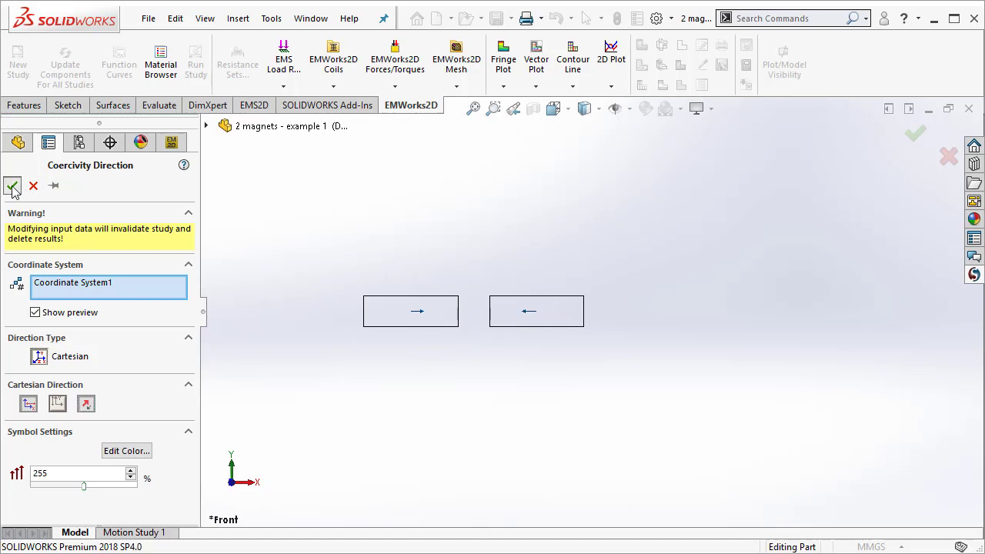
pyautogui.click(12, 186)
pyautogui.press('z')
pyautogui.press('z')
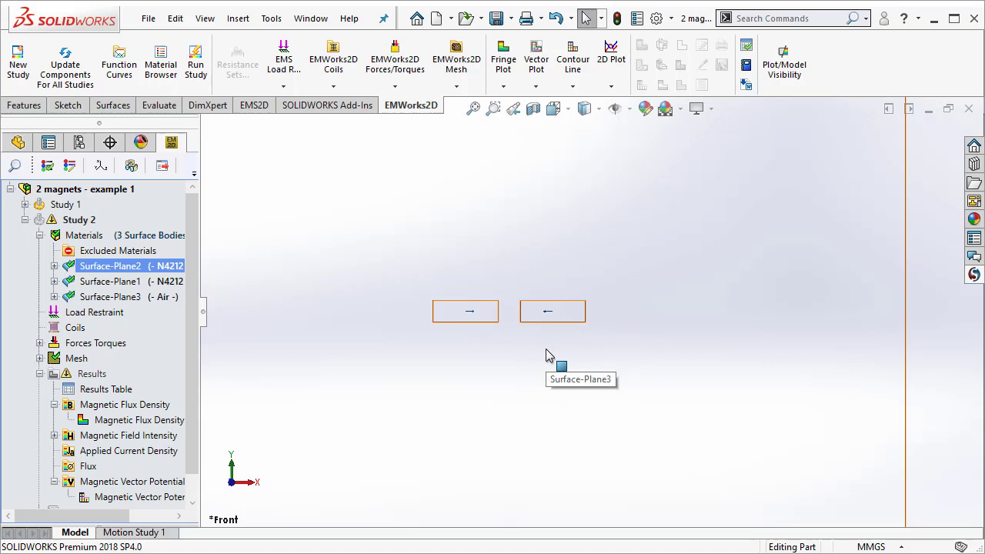
# - Run Study 2 and inspect its Magnetic Vector Potential contour lines around the two magnets
pyautogui.rightClick(83, 221)
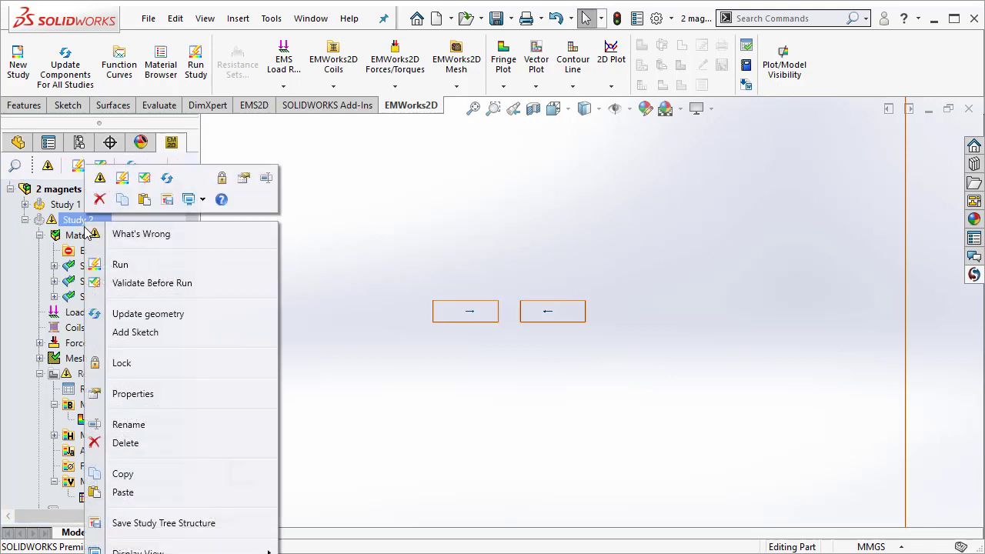
pyautogui.click(142, 266)
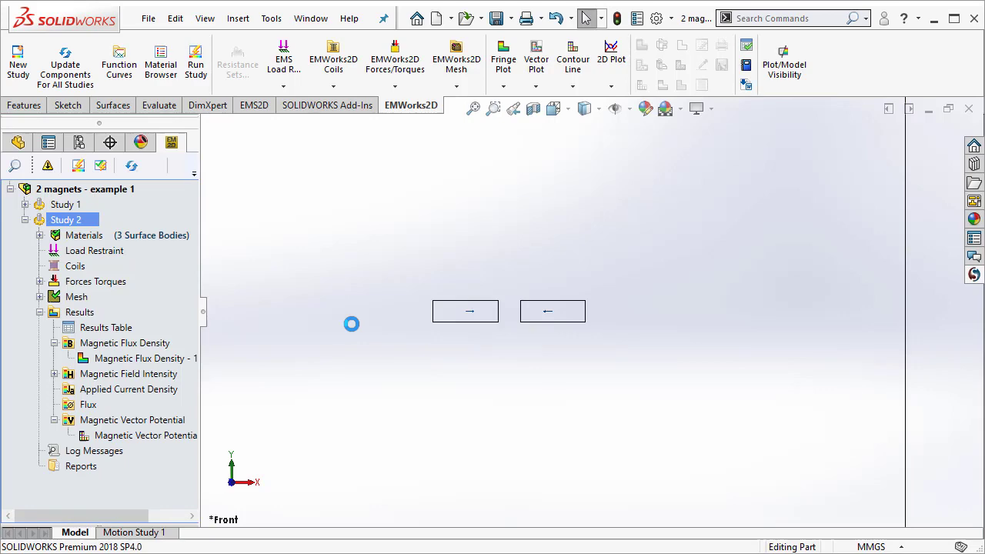
pyautogui.doubleClick(143, 435)
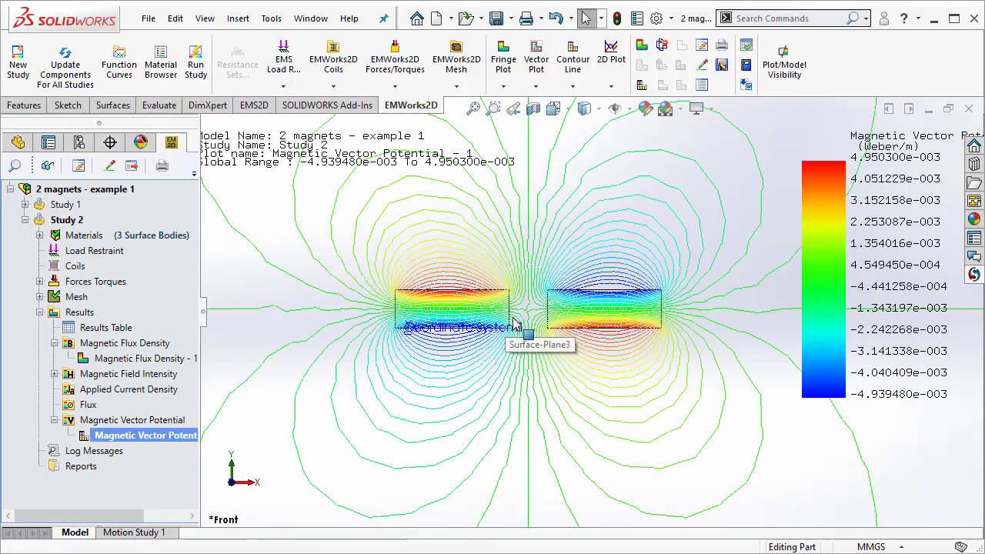
pyautogui.scroll(-5, 514, 324)
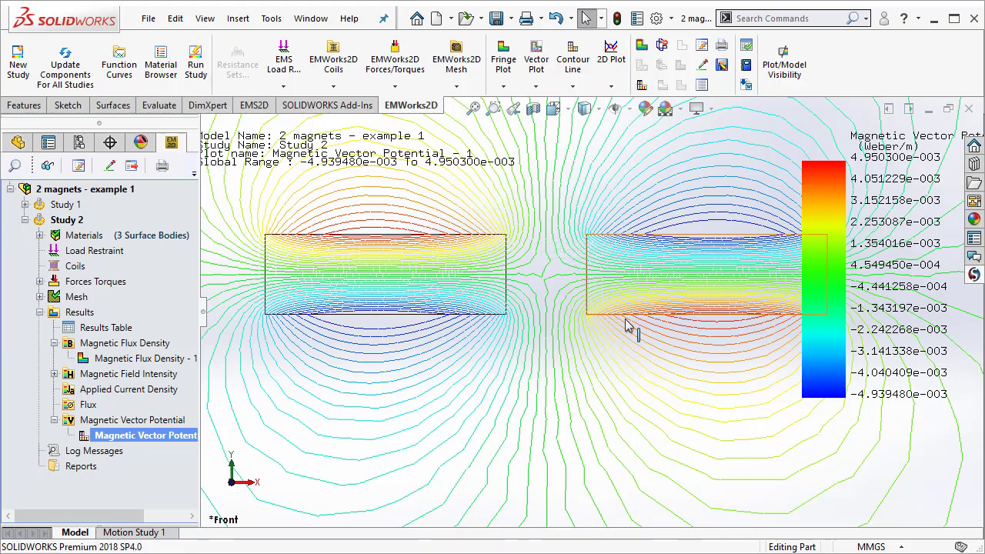
pyautogui.scroll(5, 593, 330)
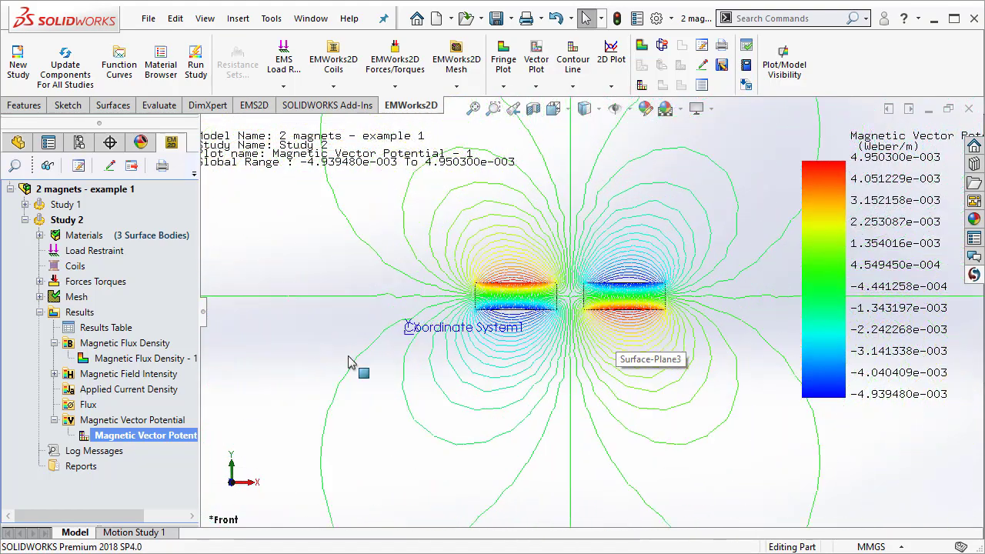
# - Examine the force components Fx and Fy of Virtual Work - 1 in the Results Table of Study 2
pyautogui.click(106, 327)
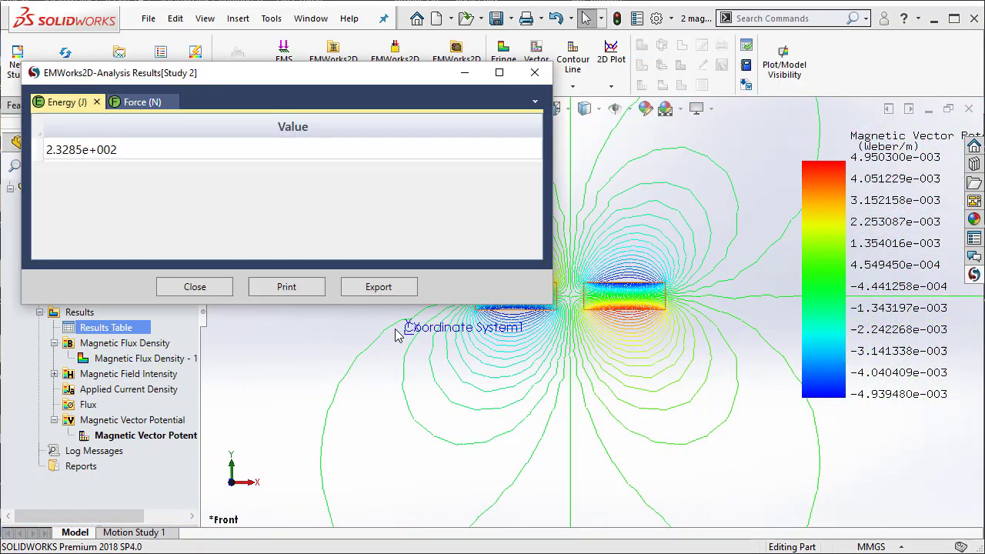
pyautogui.click(143, 101)
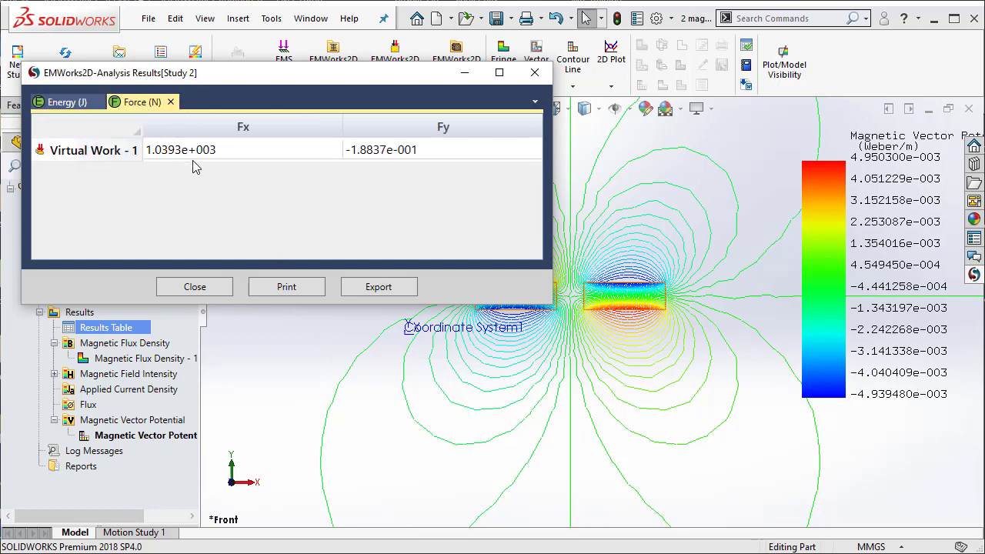